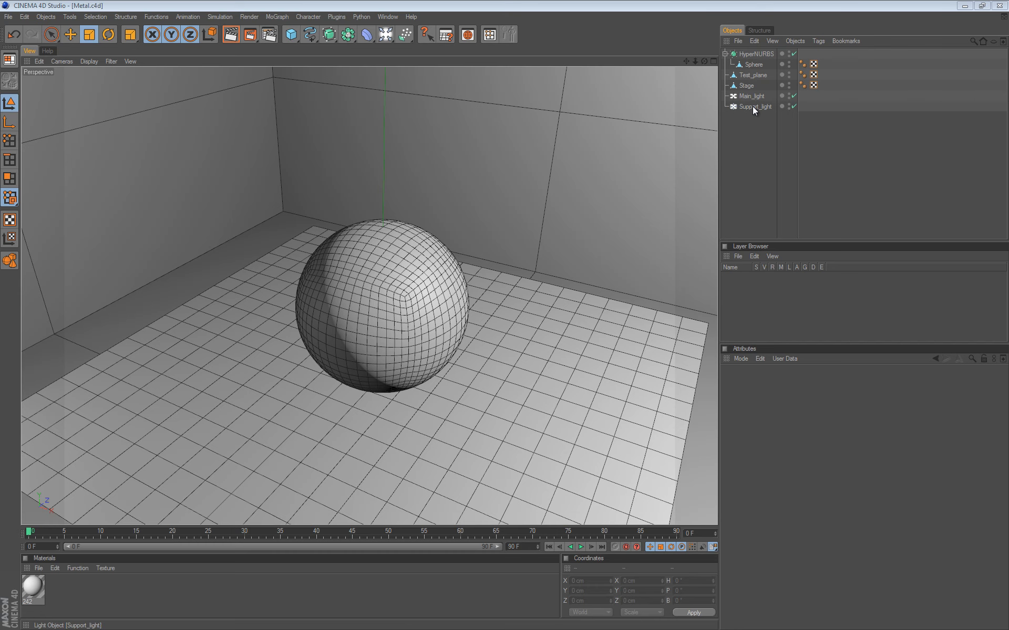
Step: Temporarily show the light objects in the viewport to inspect the stage and lighting setup, and hide them again
click(449, 163)
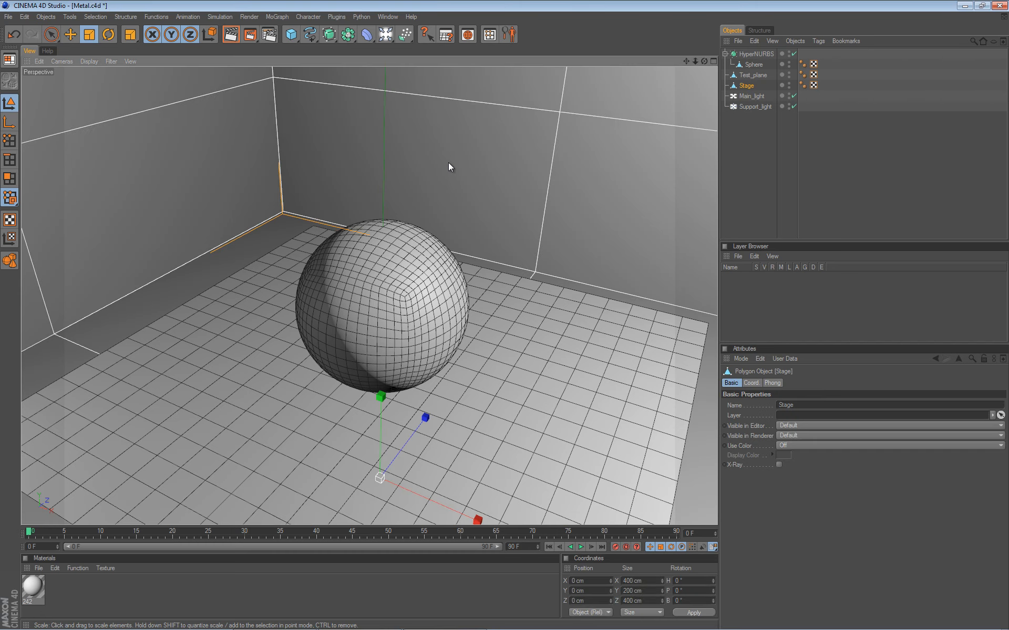
scroll(449, 162, down, 9)
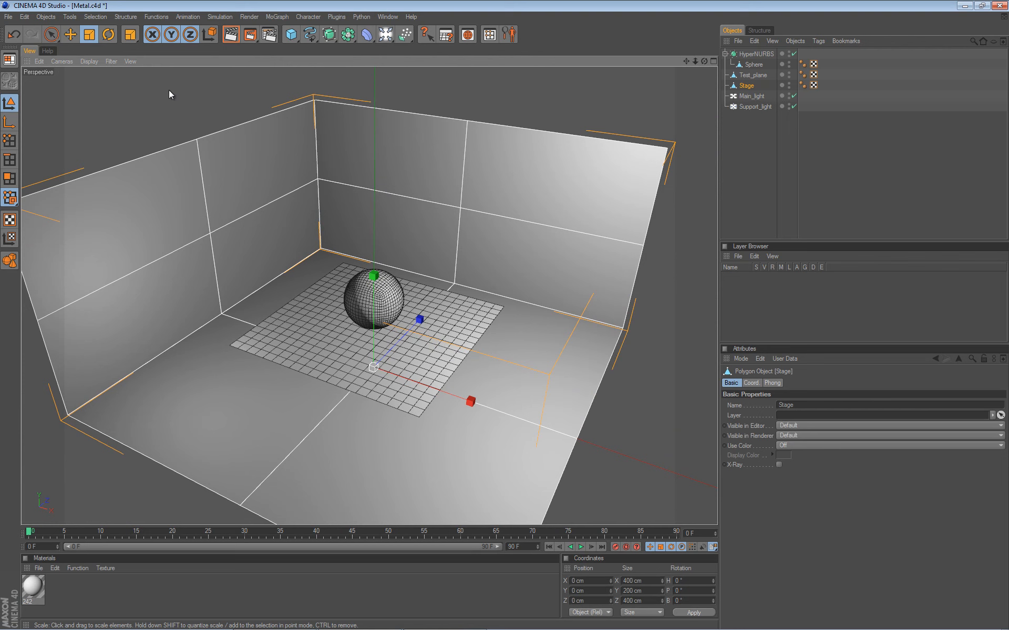
click(110, 61)
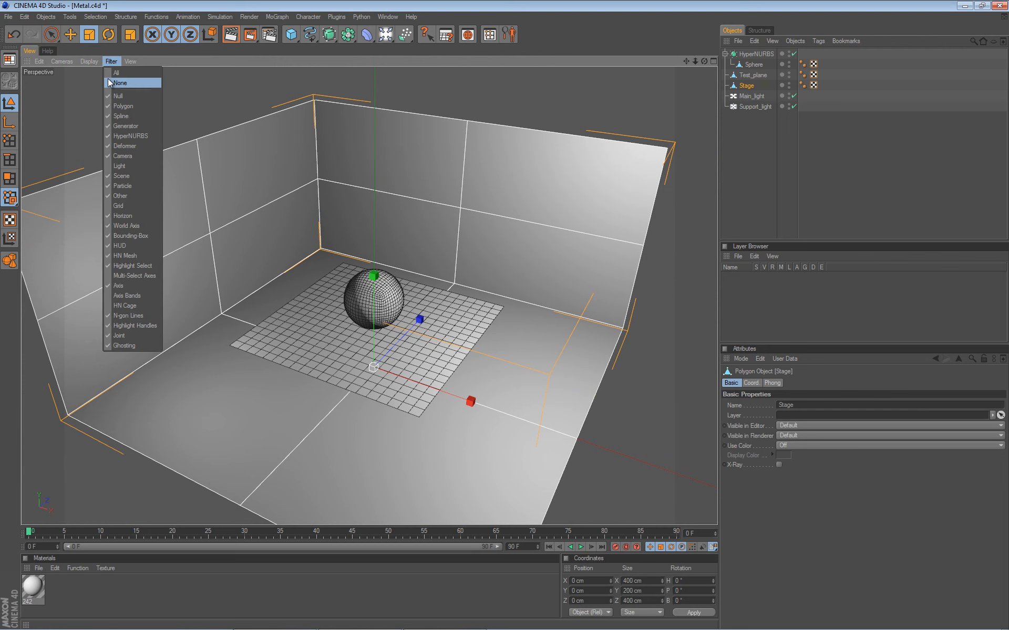
click(113, 167)
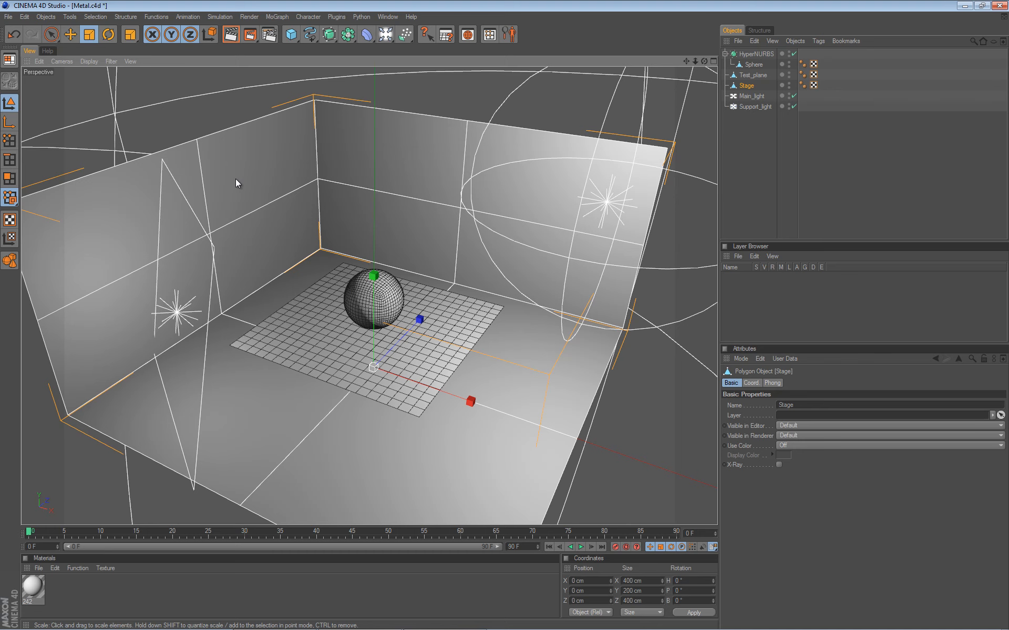
click(112, 62)
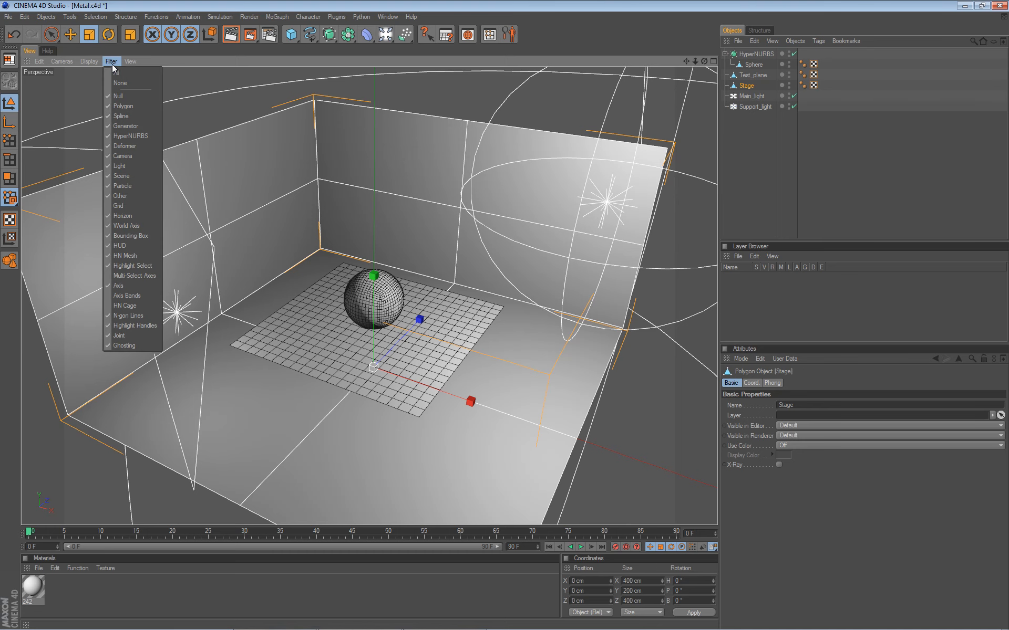
click(111, 166)
scroll(320, 283, up, 8)
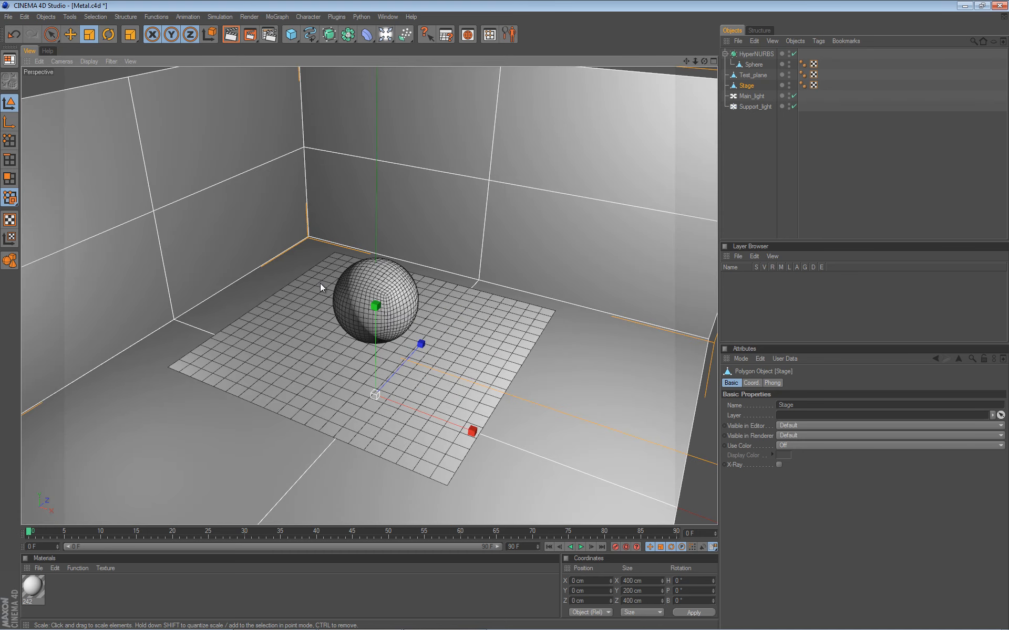
scroll(320, 285, up, 6)
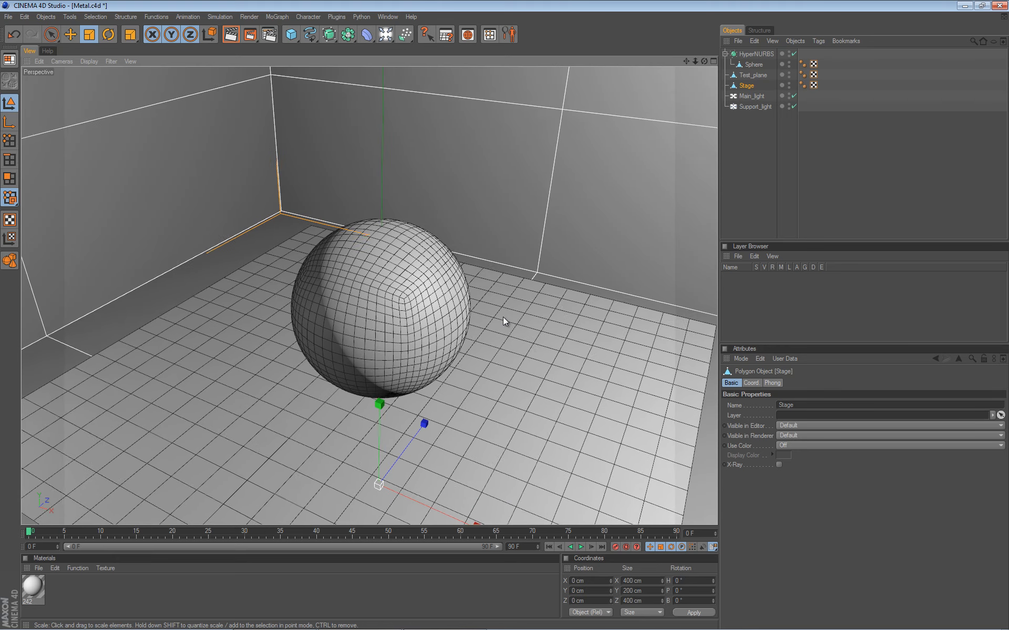
Step: Open the 242 material for inspection, examine its Color channel settings, and close it
double_click(33, 588)
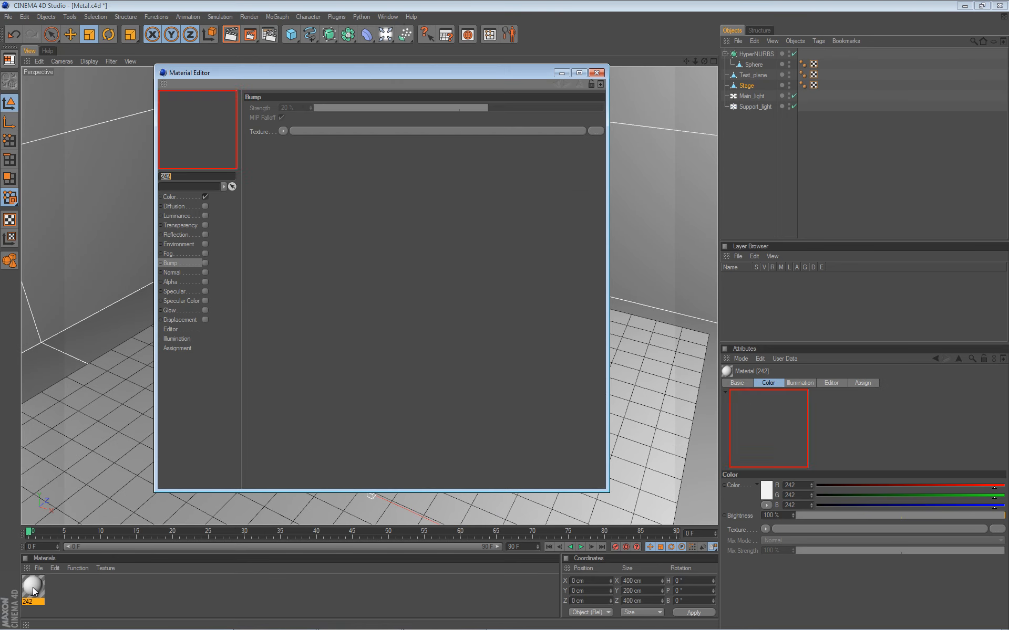
drag(445, 74, 780, 132)
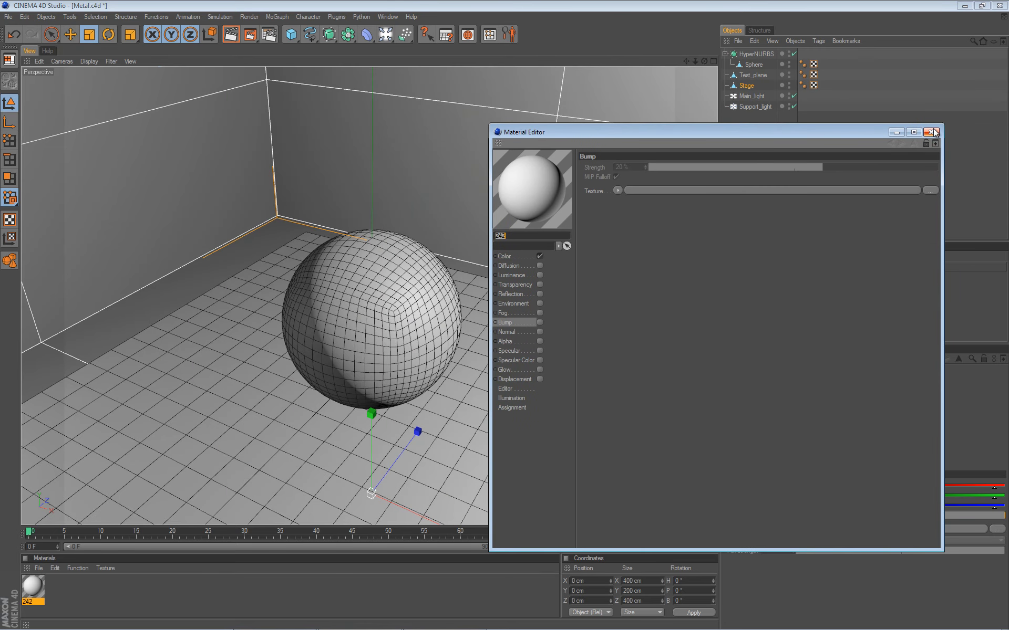
click(531, 256)
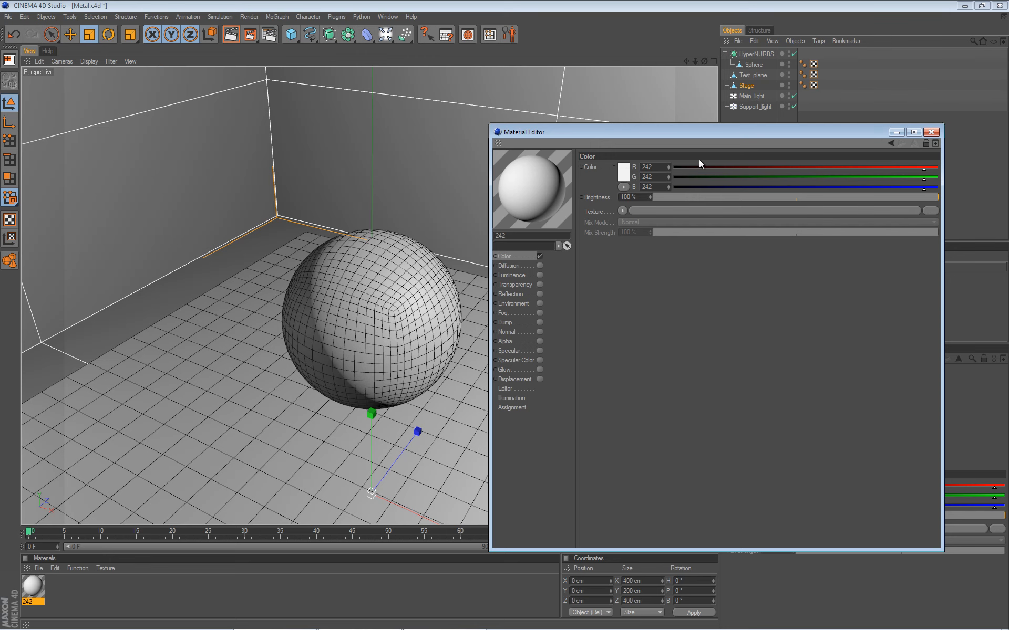
click(931, 132)
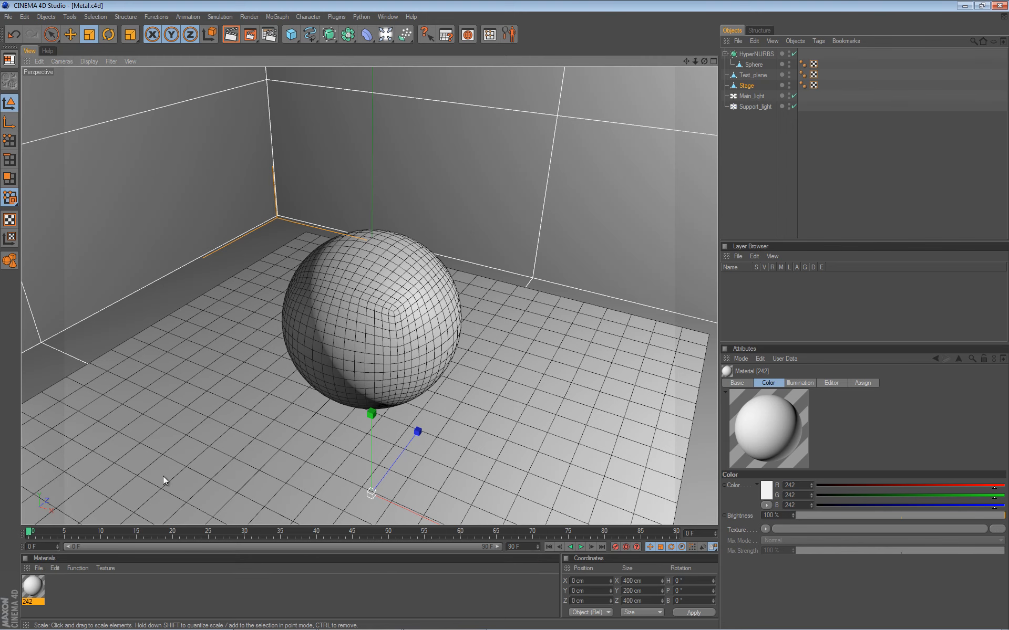
Step: Create a new material, open it for editing, and disable its Specular channel
double_click(68, 591)
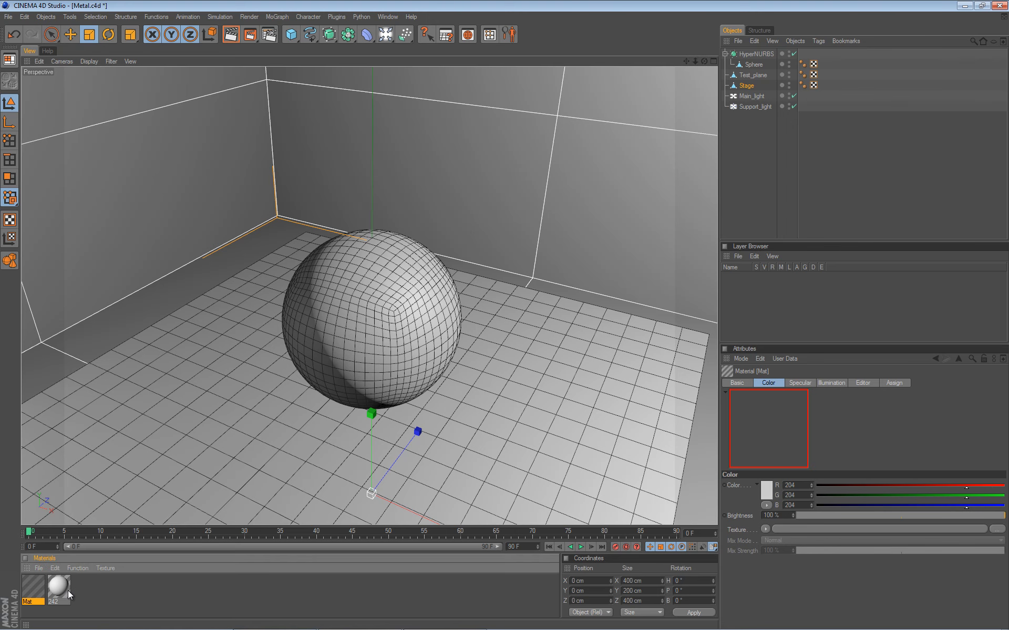
double_click(35, 589)
drag(355, 77, 696, 133)
click(545, 348)
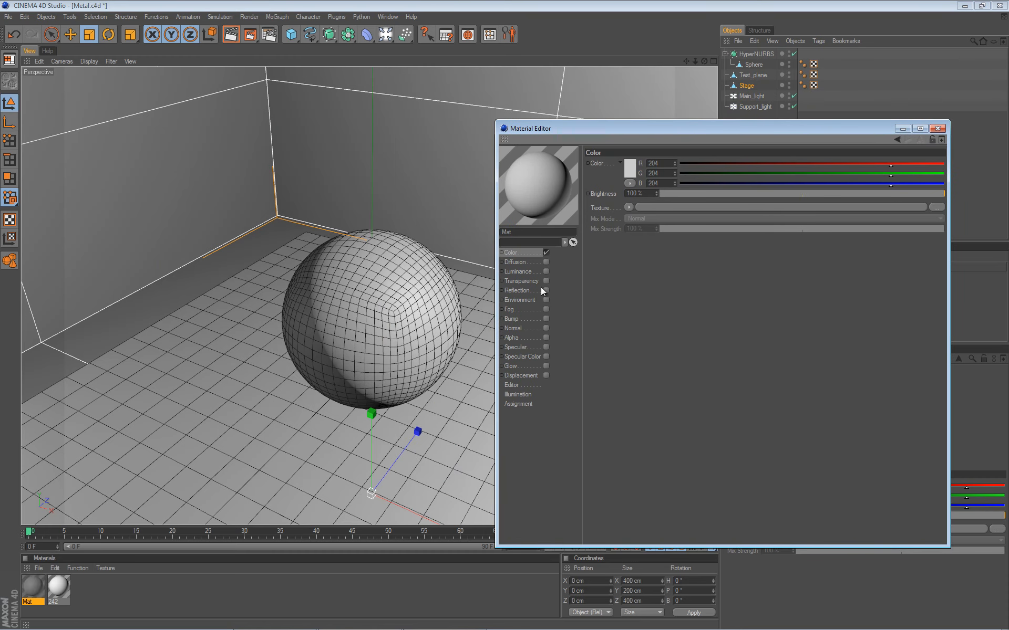
Step: Load the Fire surface shader as the new material's Color texture and open its shader properties
click(627, 208)
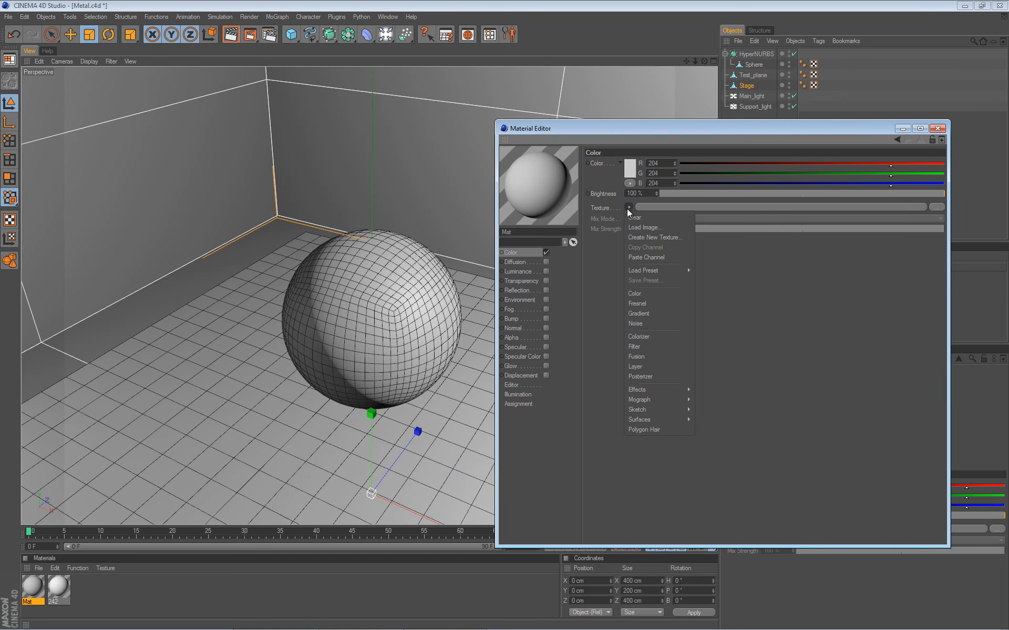
mouse_move(659, 387)
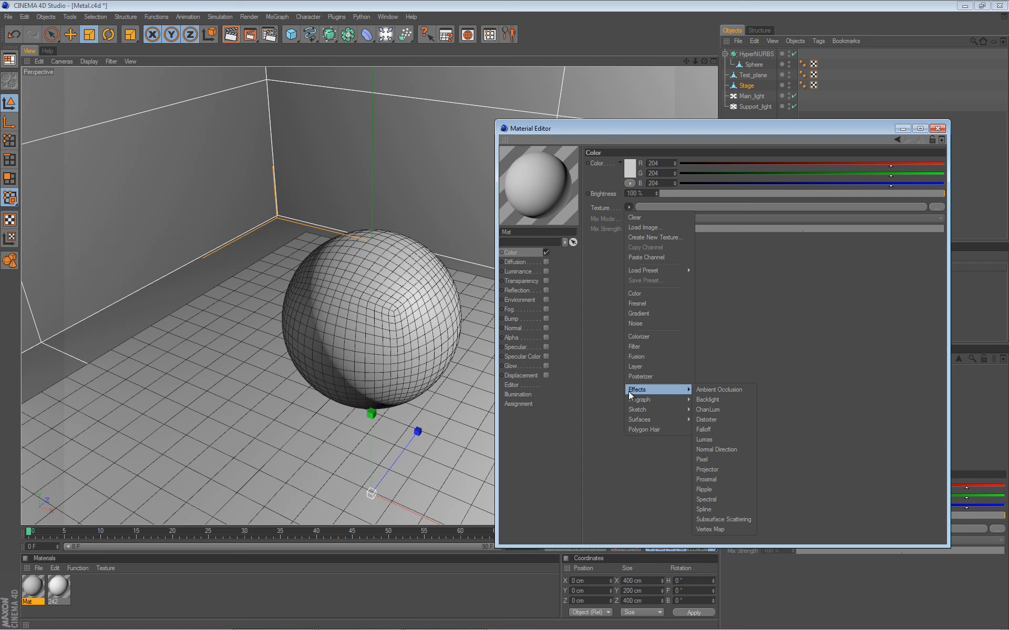
mouse_move(624, 403)
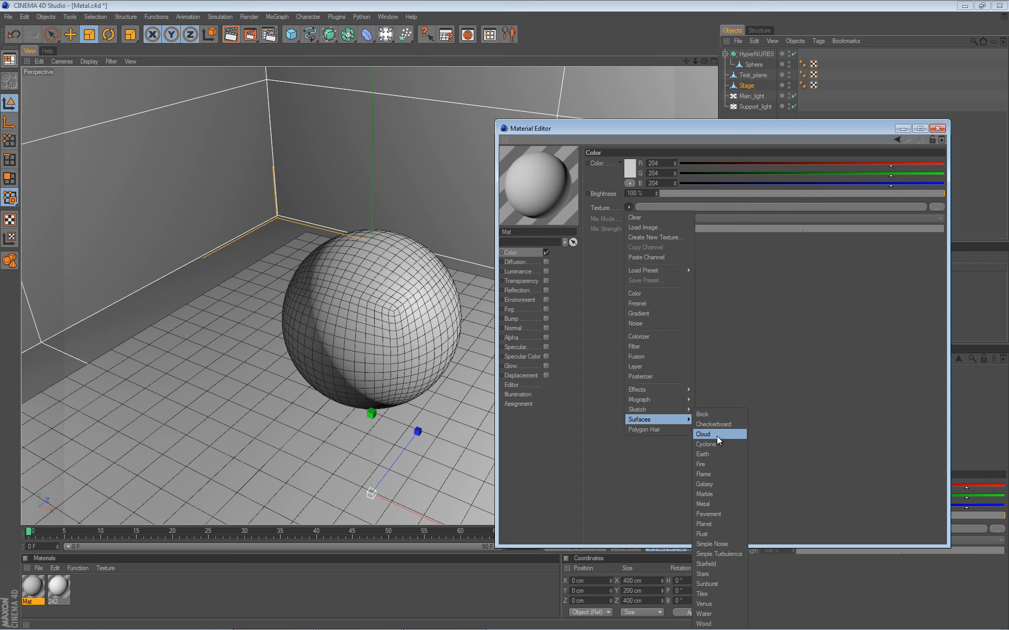
click(717, 464)
click(635, 231)
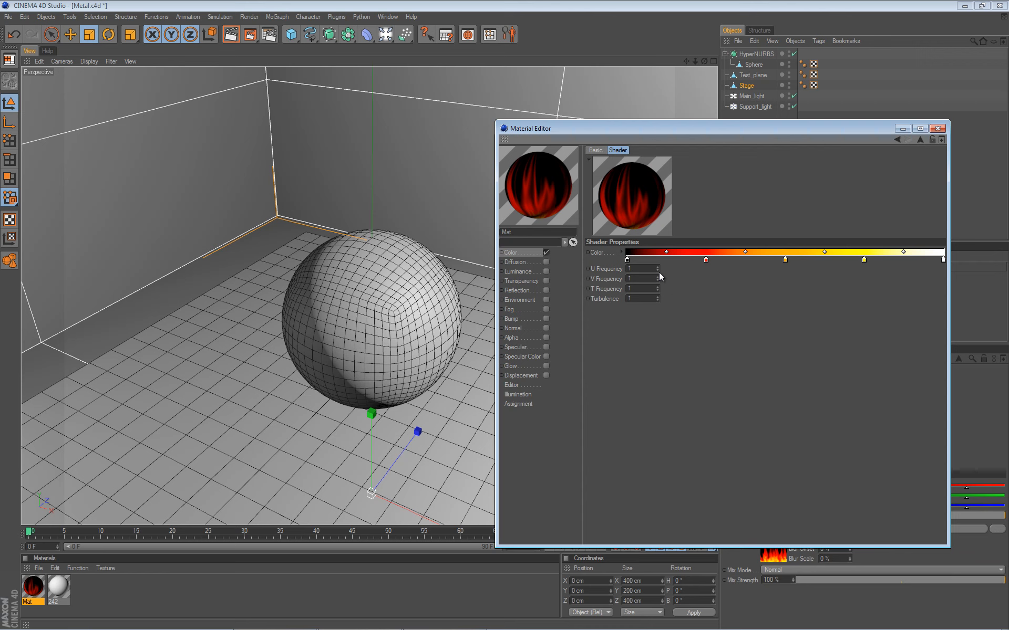
Step: Replace the Color texture with the Marble surface shader and open its shader properties
click(518, 253)
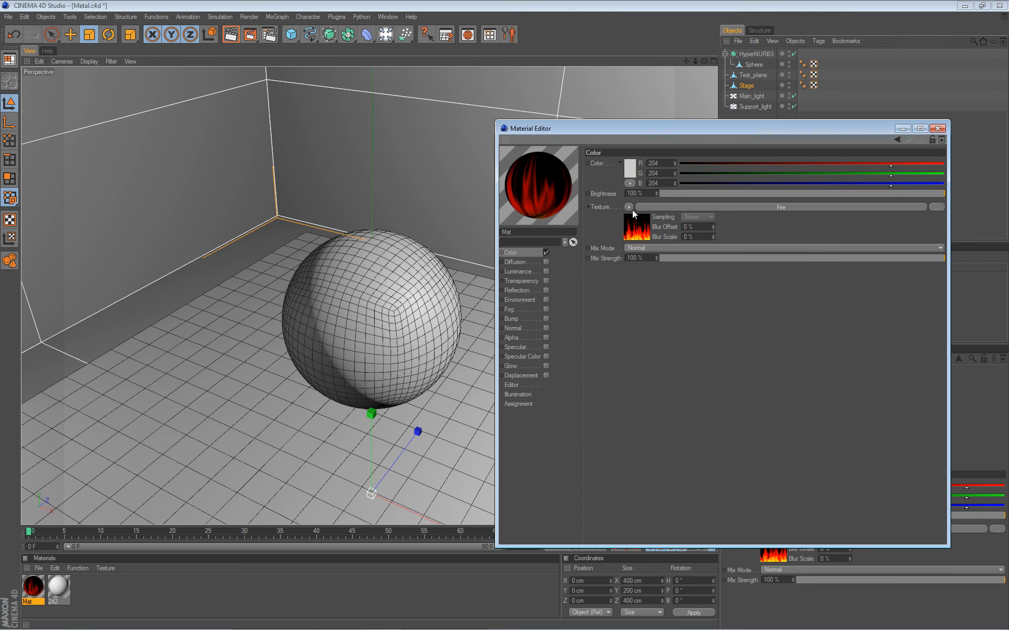
click(631, 219)
click(531, 252)
click(630, 211)
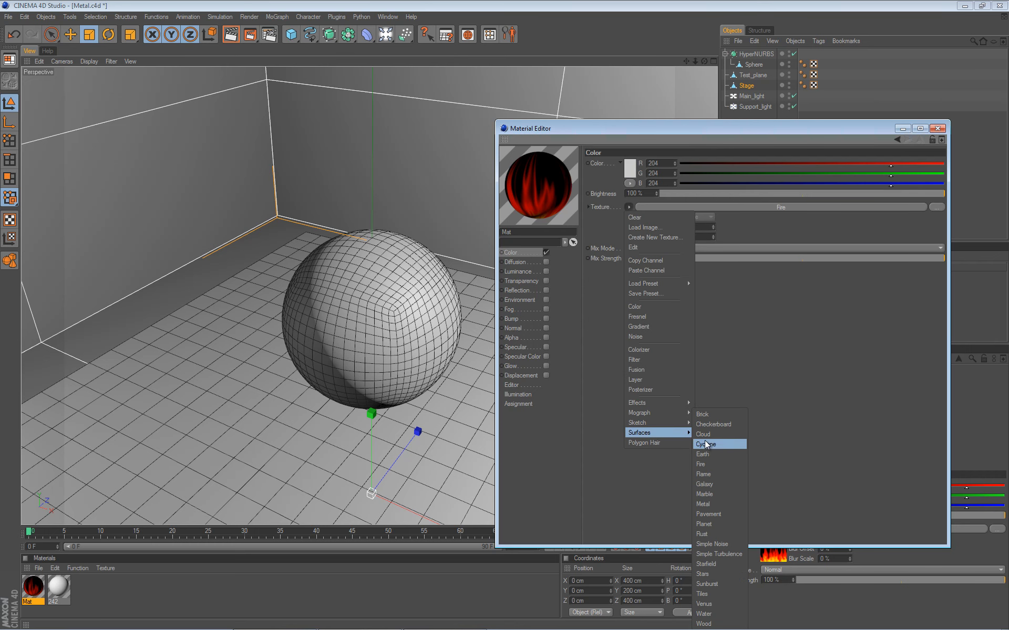
click(710, 496)
click(641, 228)
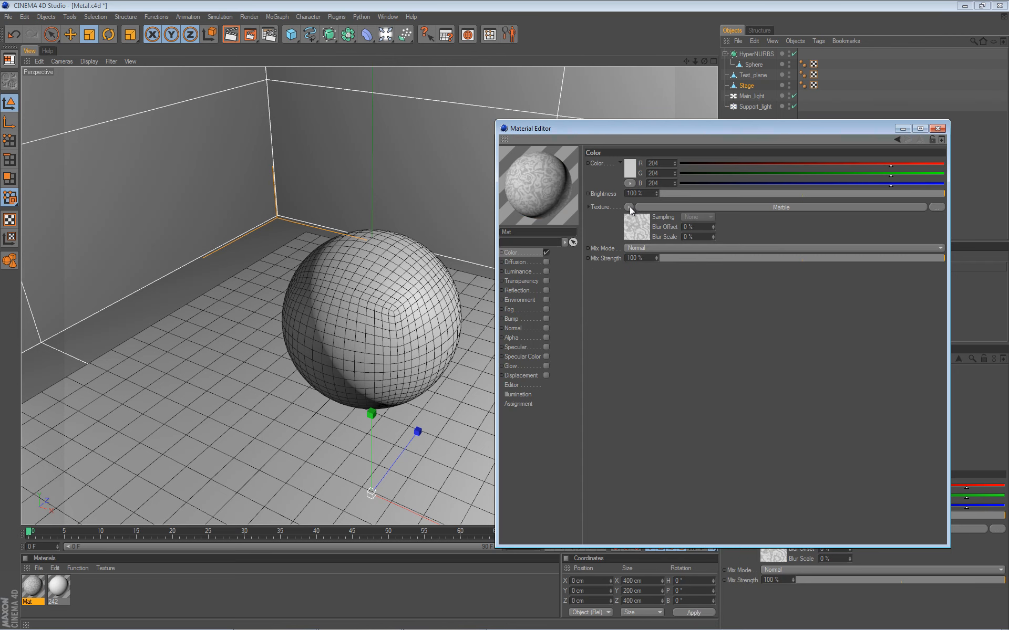
Step: Replace the Color texture with the Simple Noise surface shader and look at its shader properties
click(629, 206)
mouse_move(644, 430)
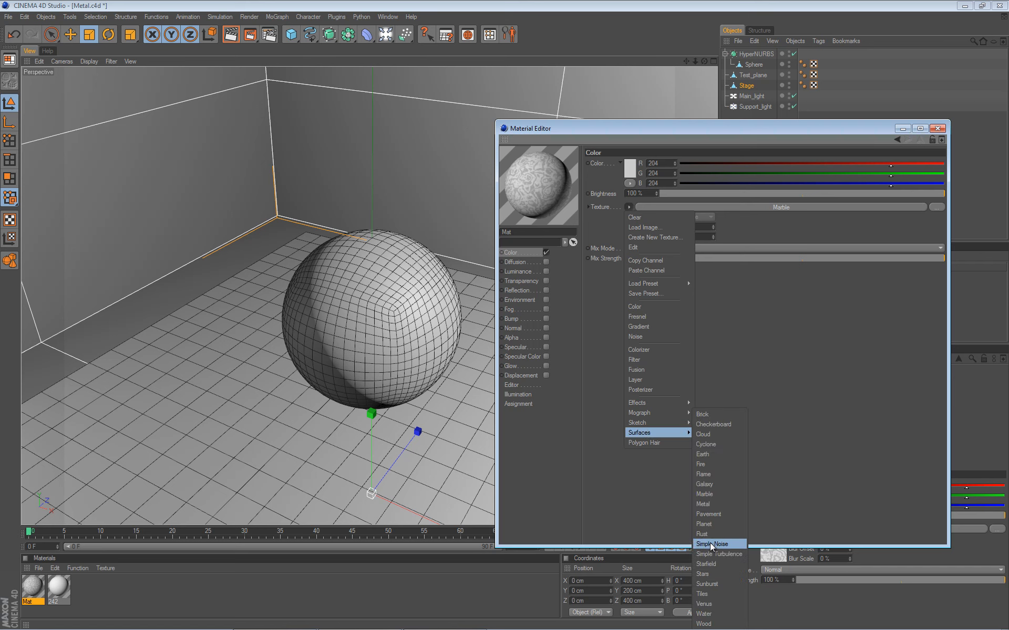
click(738, 546)
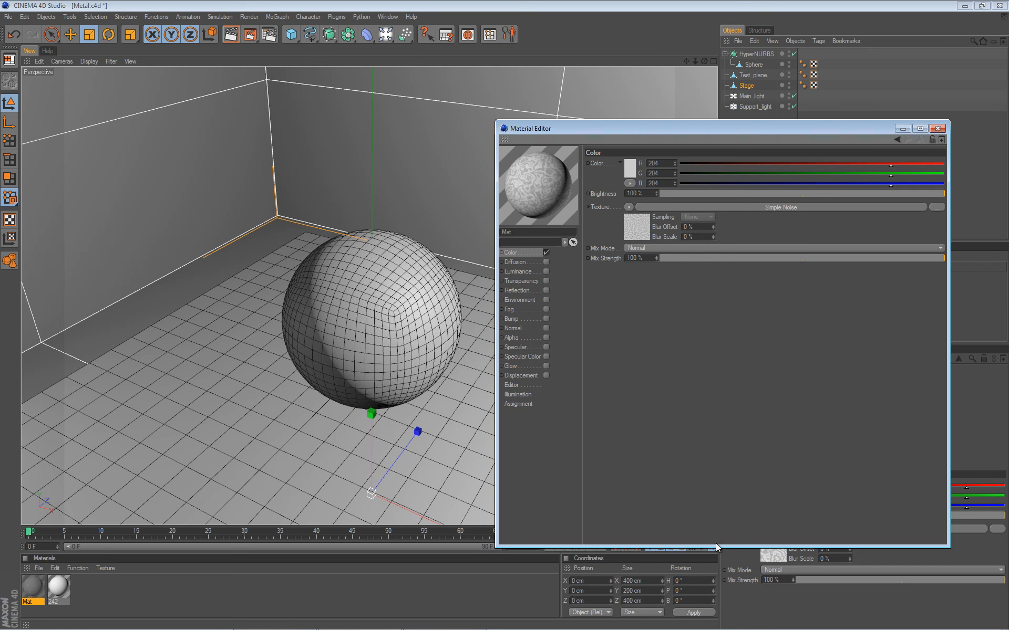
click(647, 226)
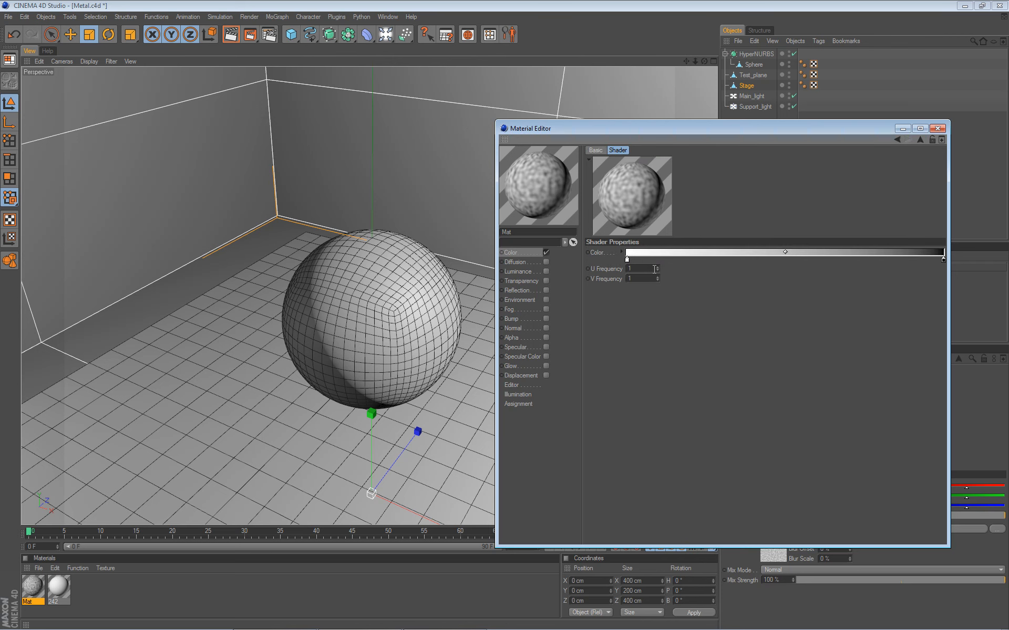
click(527, 253)
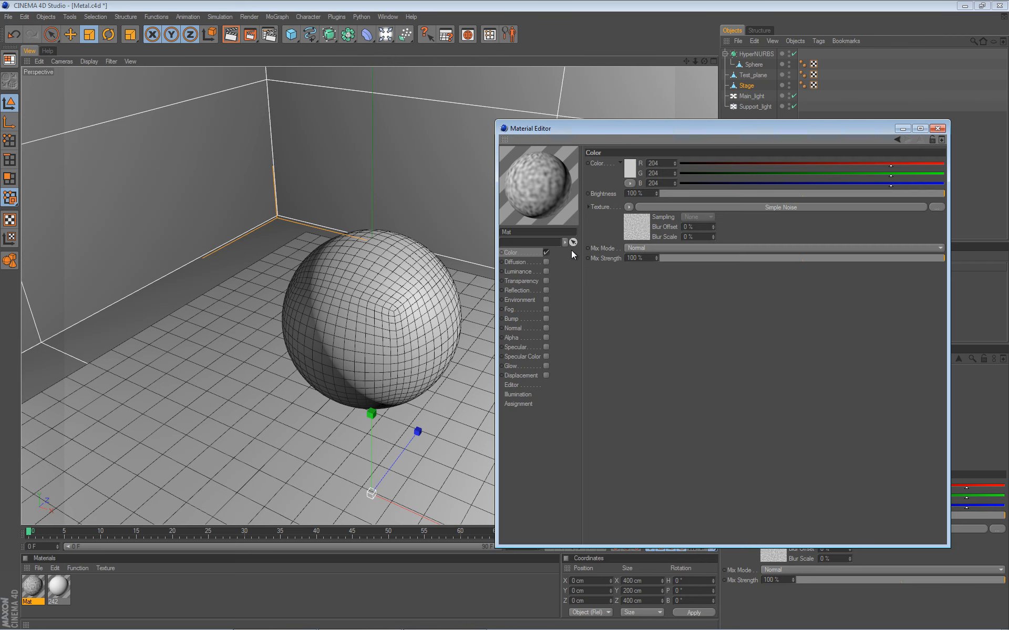
Step: Clear the shader from the material's Color texture
click(627, 208)
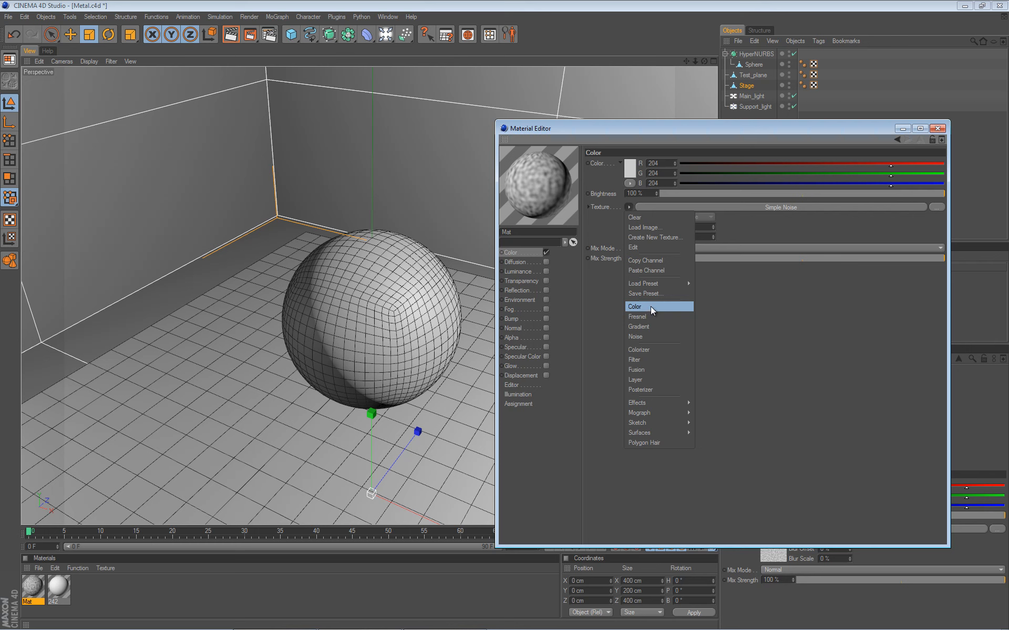
click(831, 342)
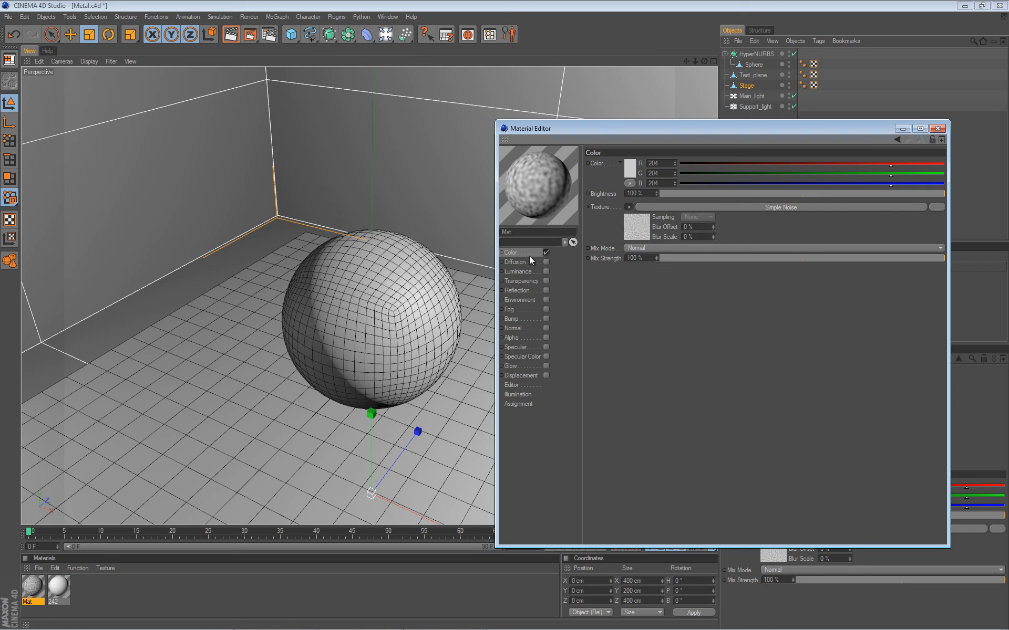
click(628, 204)
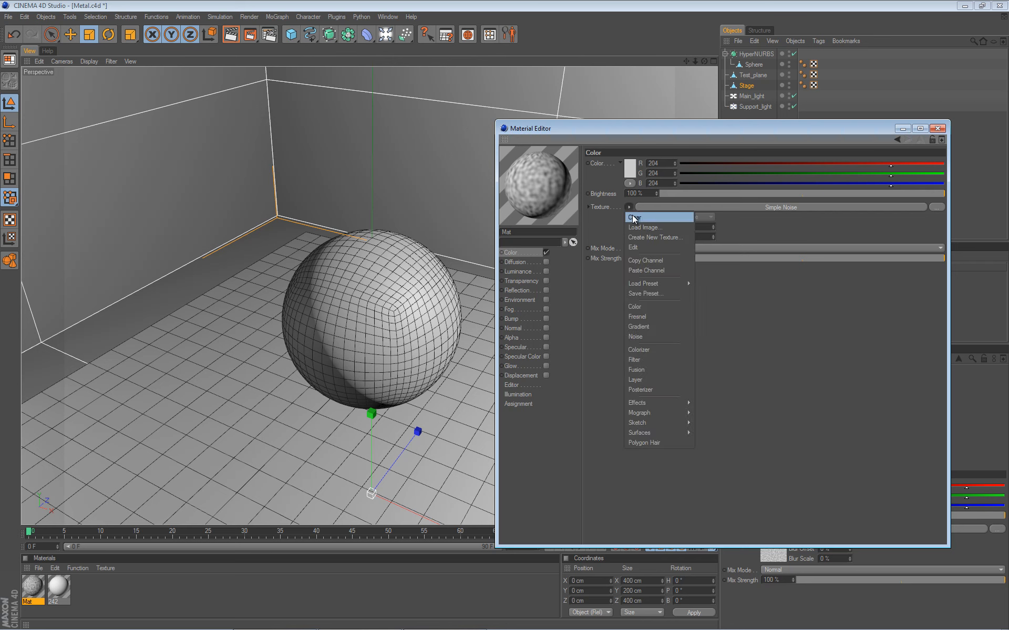
click(633, 215)
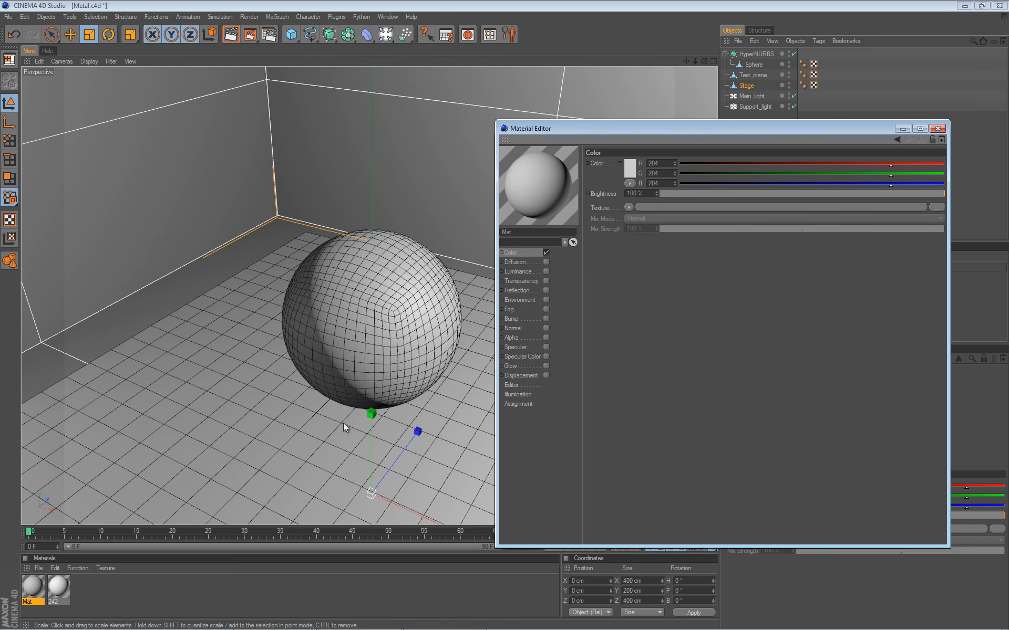
Step: Apply the new material to the sphere and set its color to green with RGB 59, 211, 66
drag(33, 587, 337, 372)
click(631, 167)
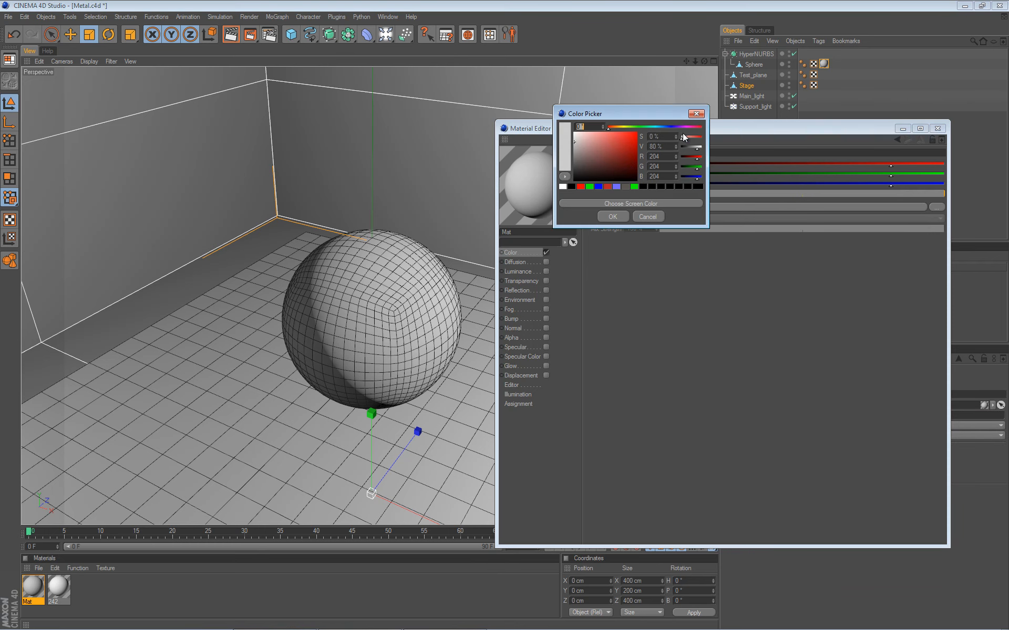
click(641, 128)
drag(612, 150, 619, 141)
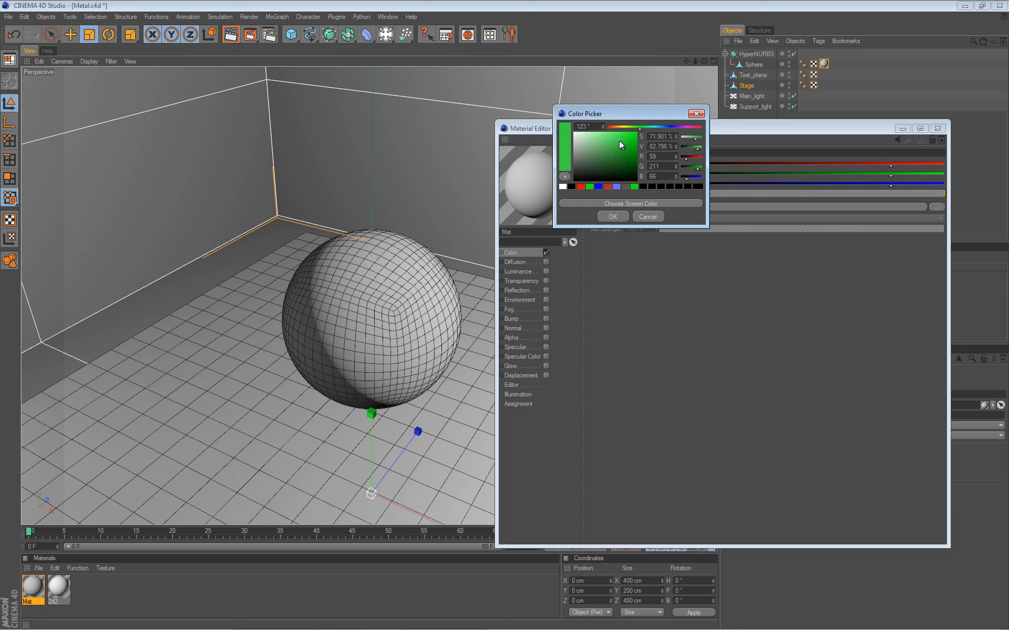
click(615, 219)
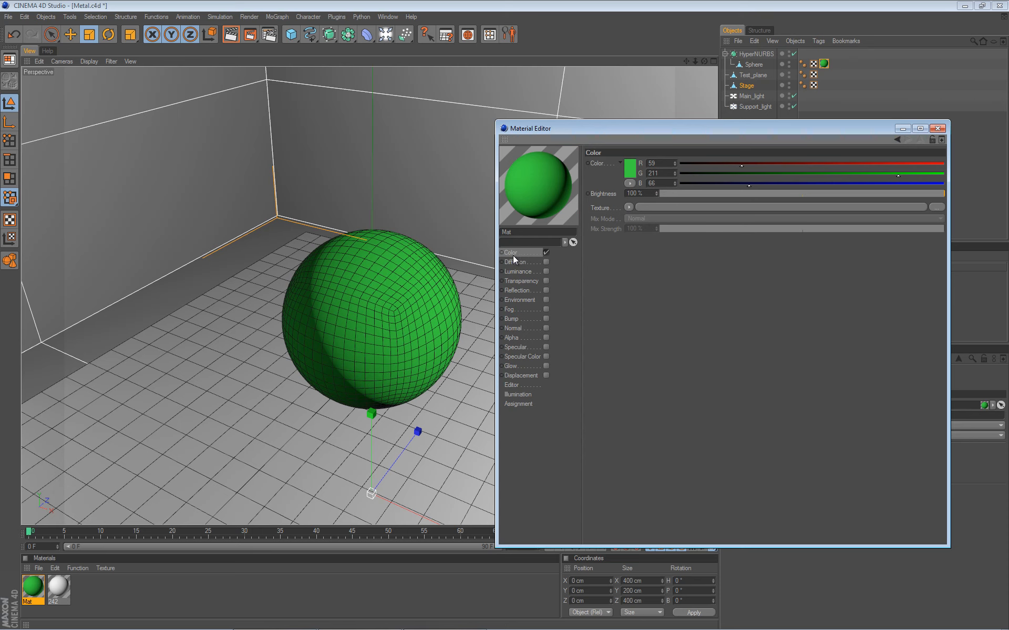
Step: Enable the material's Reflection channel at 10% brightness and start an interactive render region over the sphere
drag(670, 128, 722, 109)
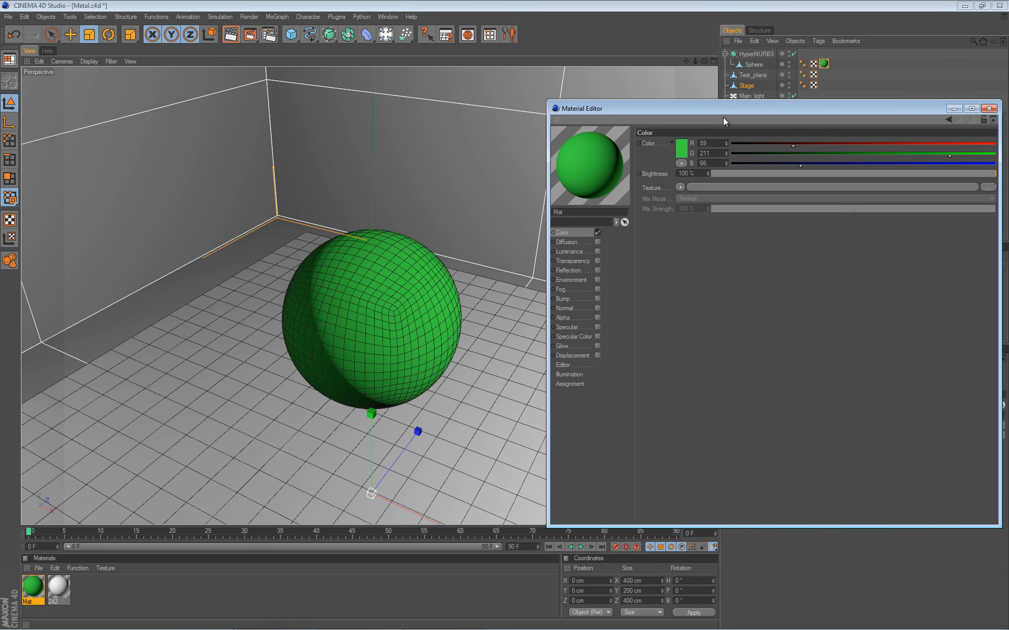
click(599, 270)
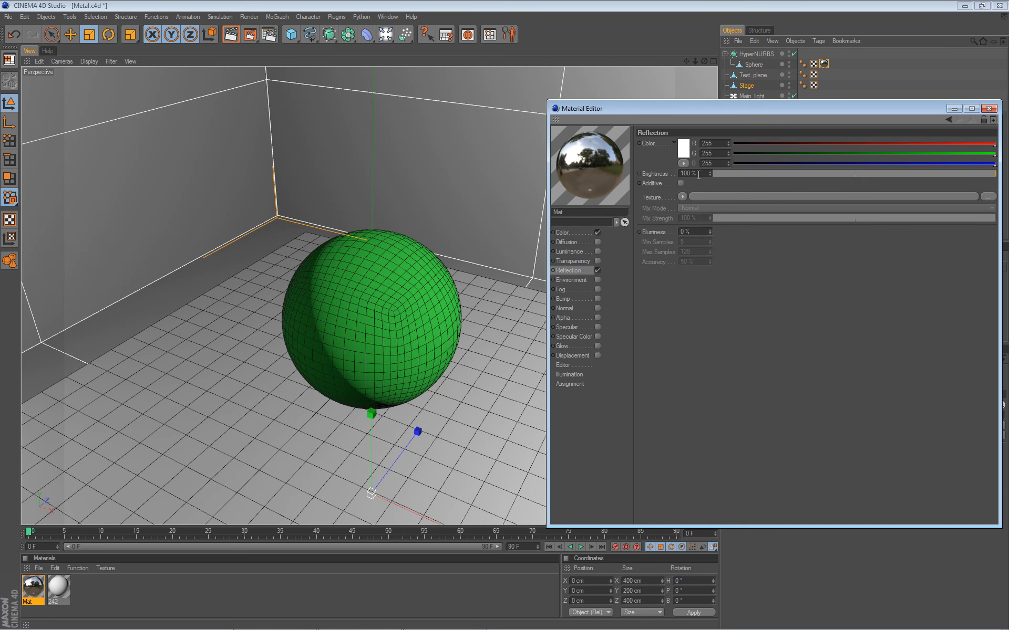
drag(698, 174, 672, 176)
text(10)
key(Return)
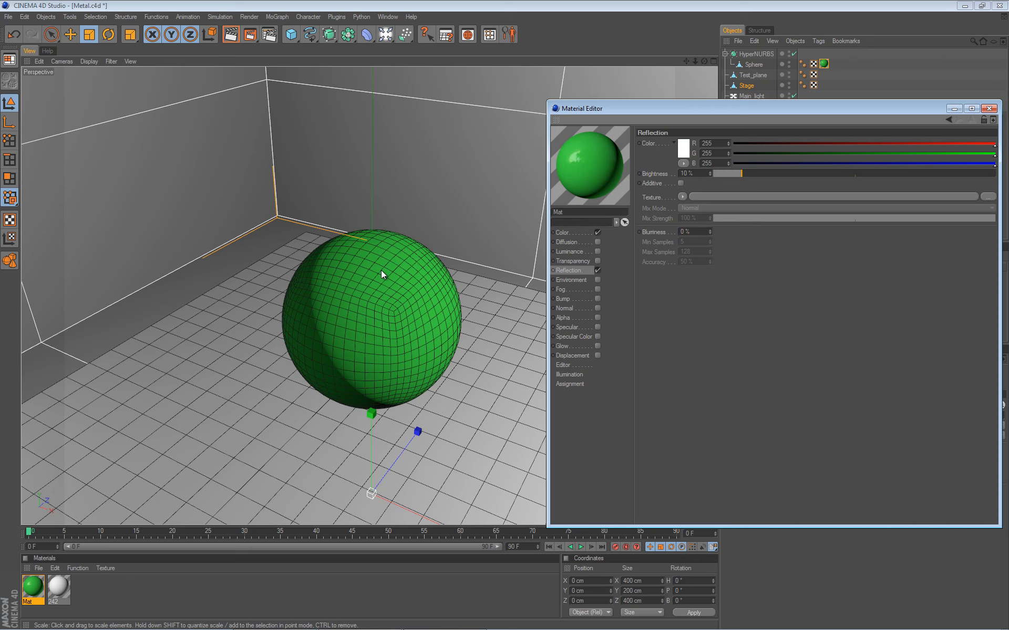
key(alt+r)
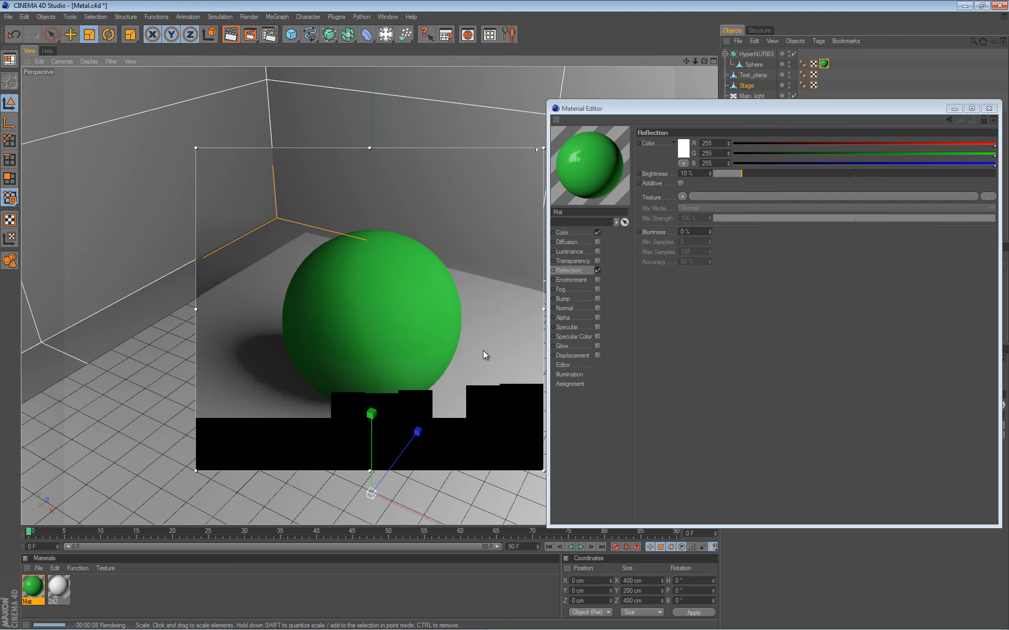
Step: Set the material's Reflection brightness to 30%
click(697, 174)
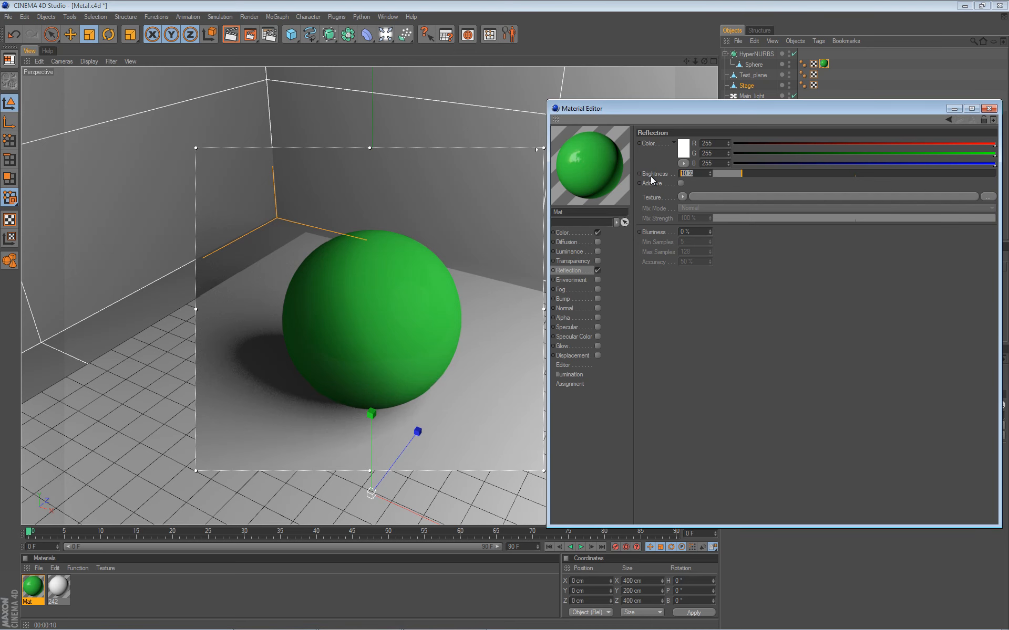
text(30)
key(Return)
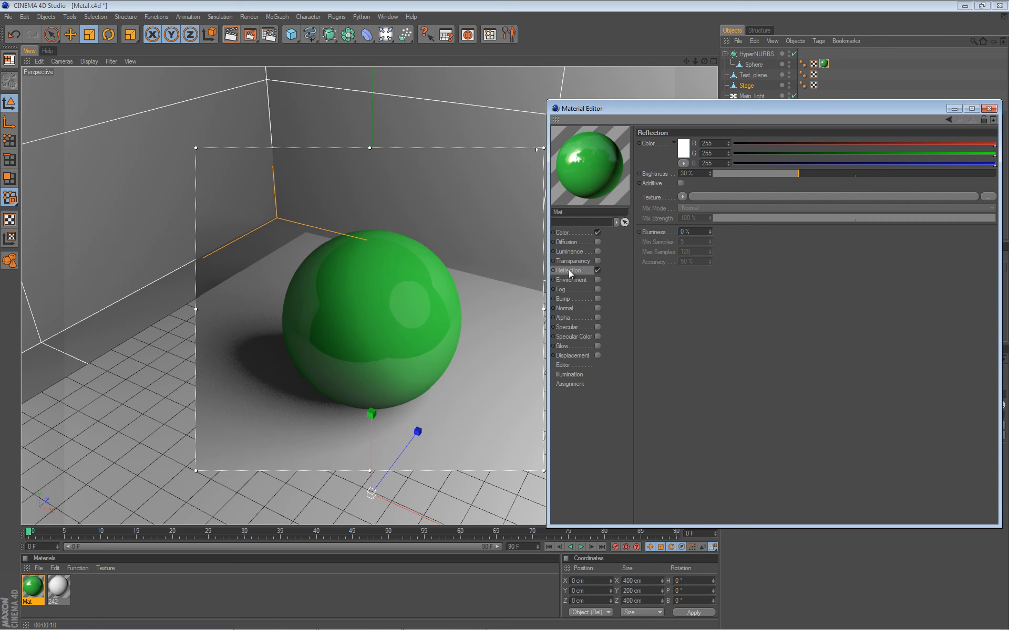
Step: Switch the material from Color and Reflection to the Transparency channel with a refraction of 1.5
click(598, 270)
click(597, 232)
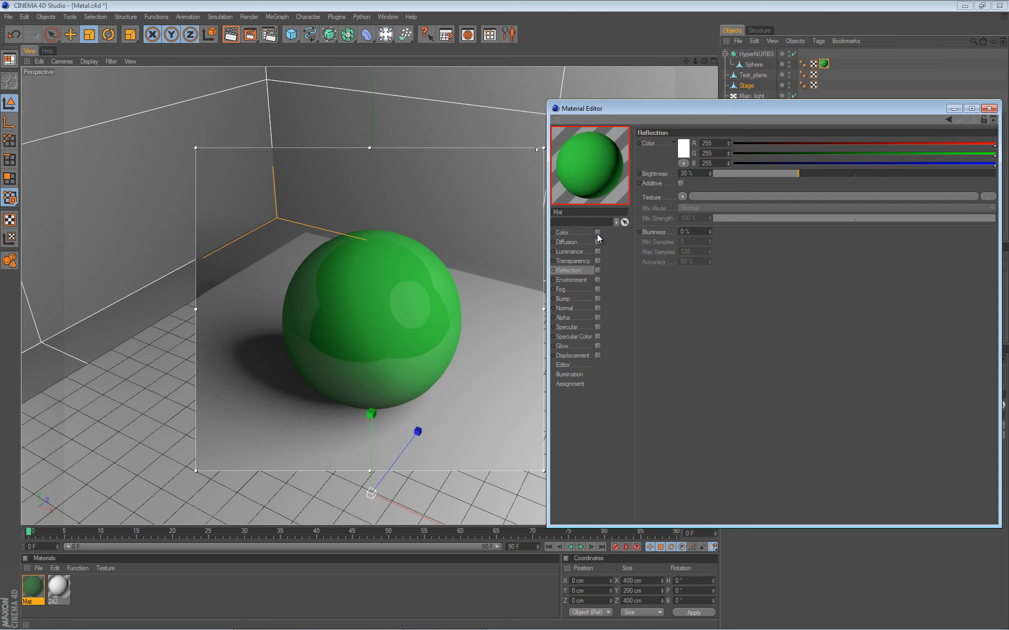
click(597, 261)
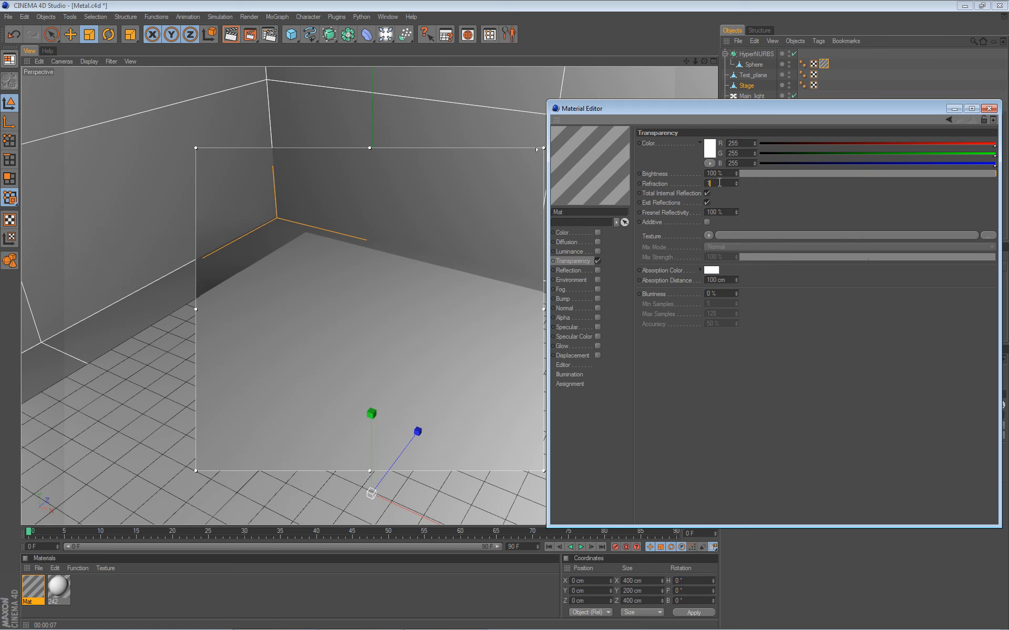
text(.5)
key(Return)
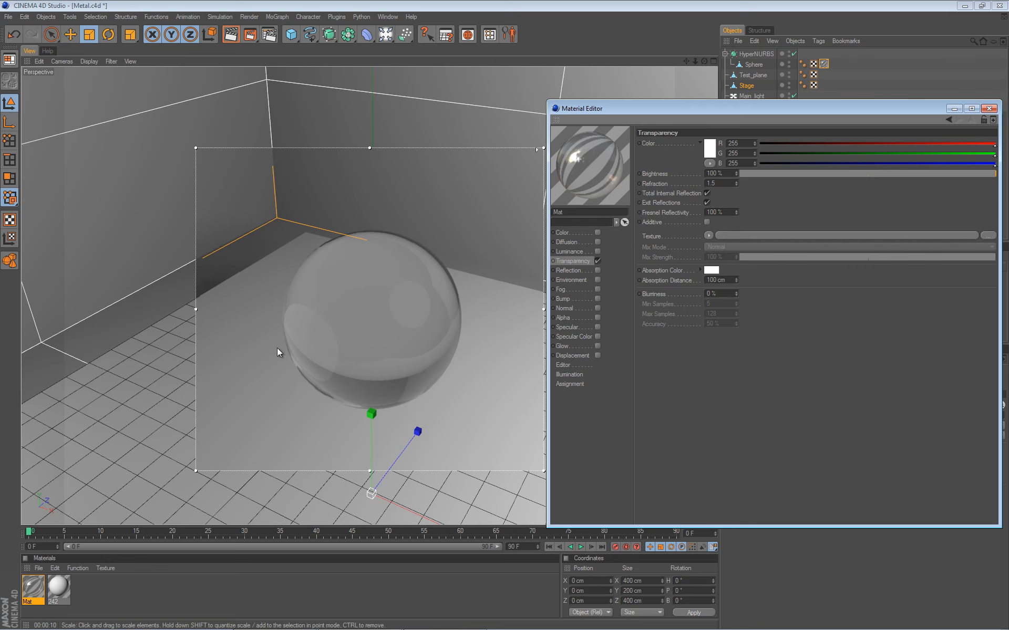
Step: Set the transparency's absorption color to muted green with RGB 112, 145, 103 and its absorption distance to 10 cm
click(711, 270)
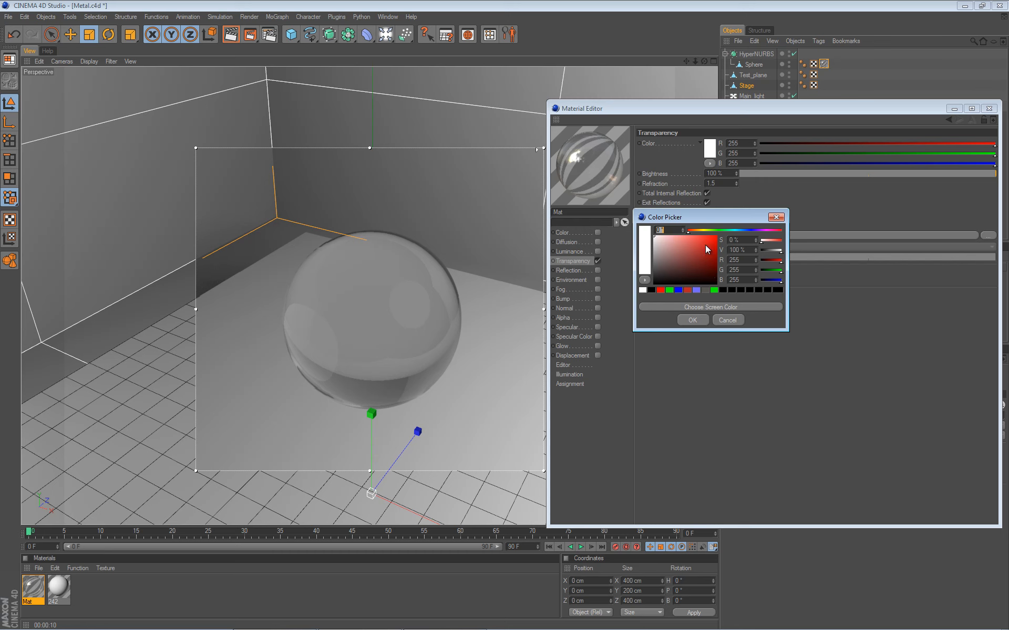
drag(727, 231, 671, 256)
click(680, 245)
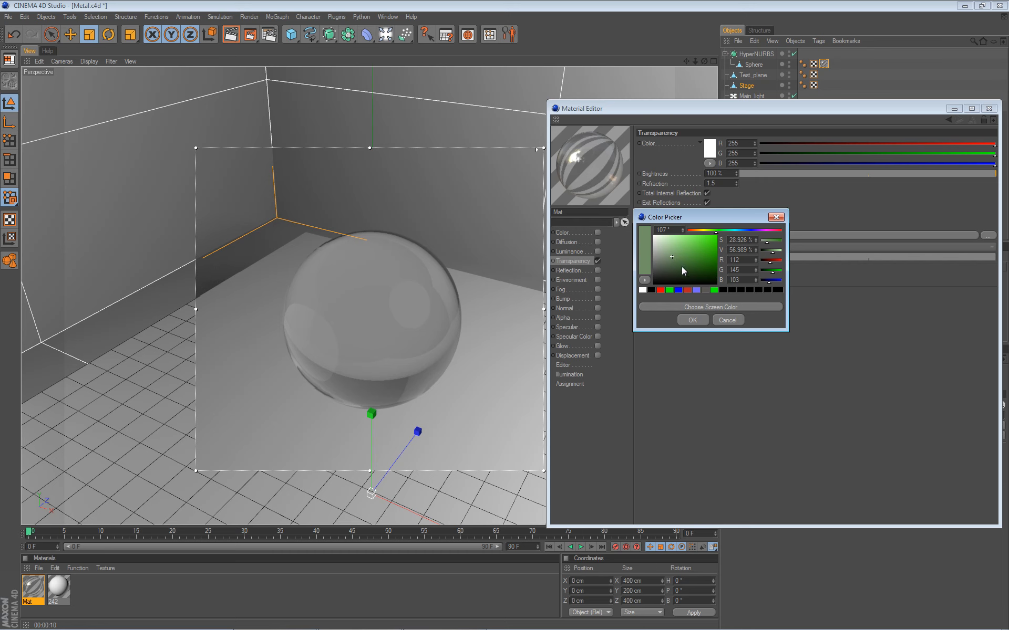
click(692, 319)
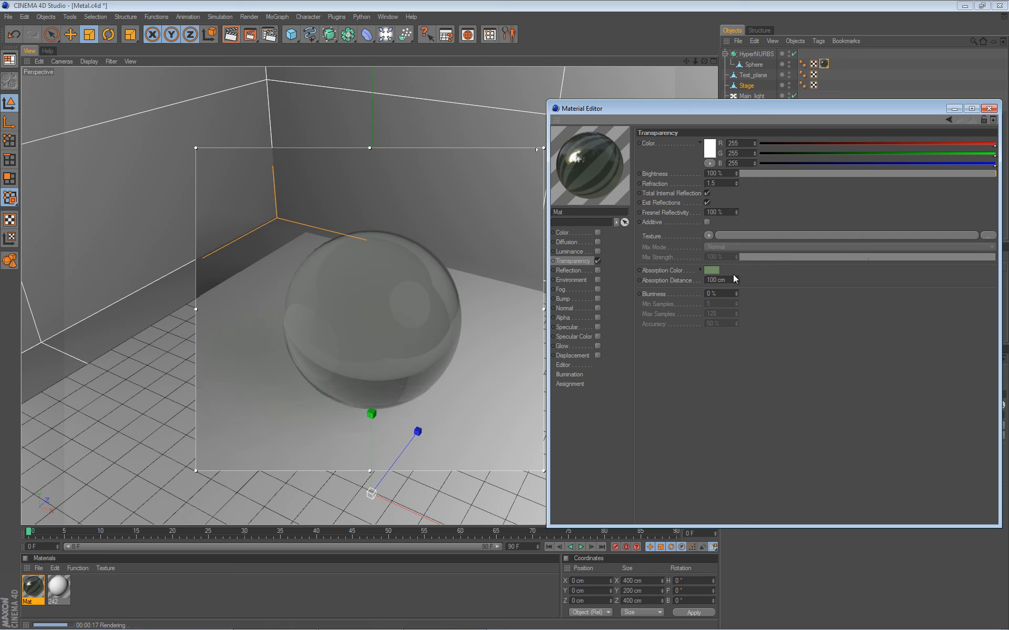
drag(727, 280, 646, 263)
text(10)
key(Return)
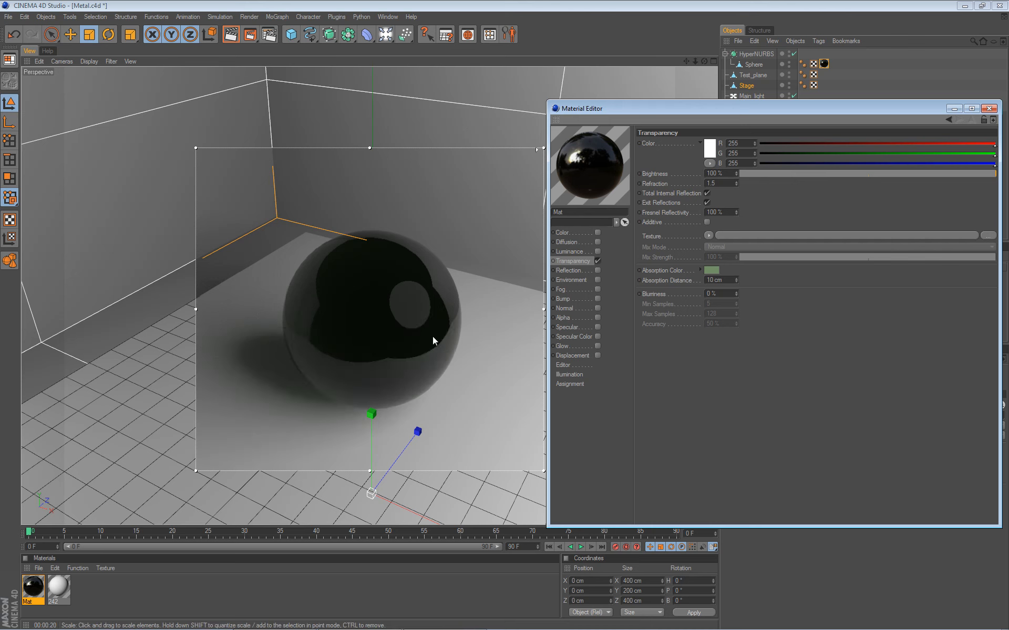
Step: Disable the Transparency channel and enable Reflection at 80% brightness
click(596, 261)
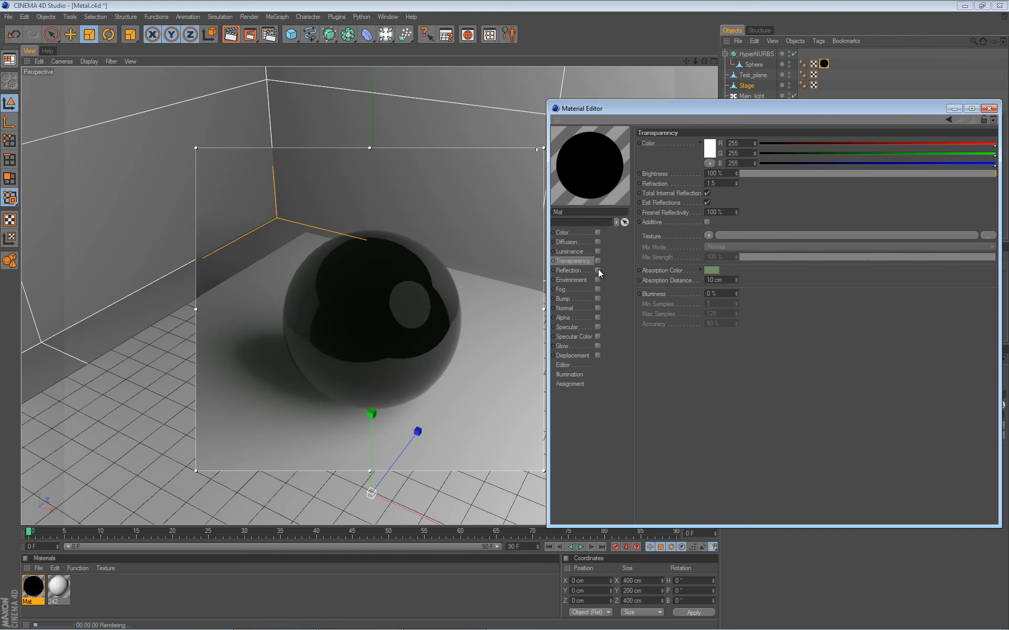
click(597, 270)
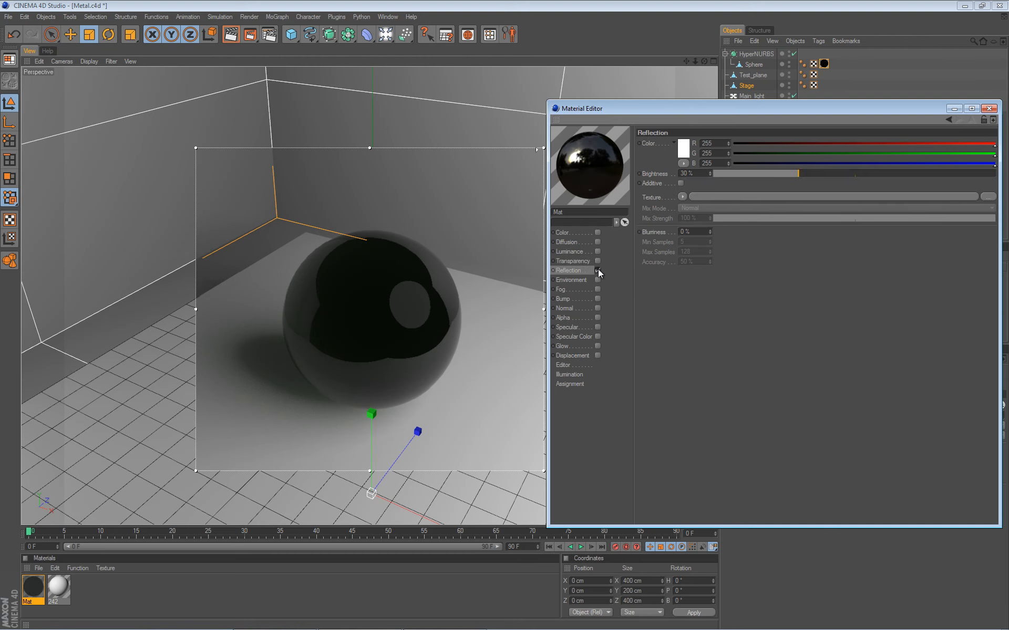
click(701, 174)
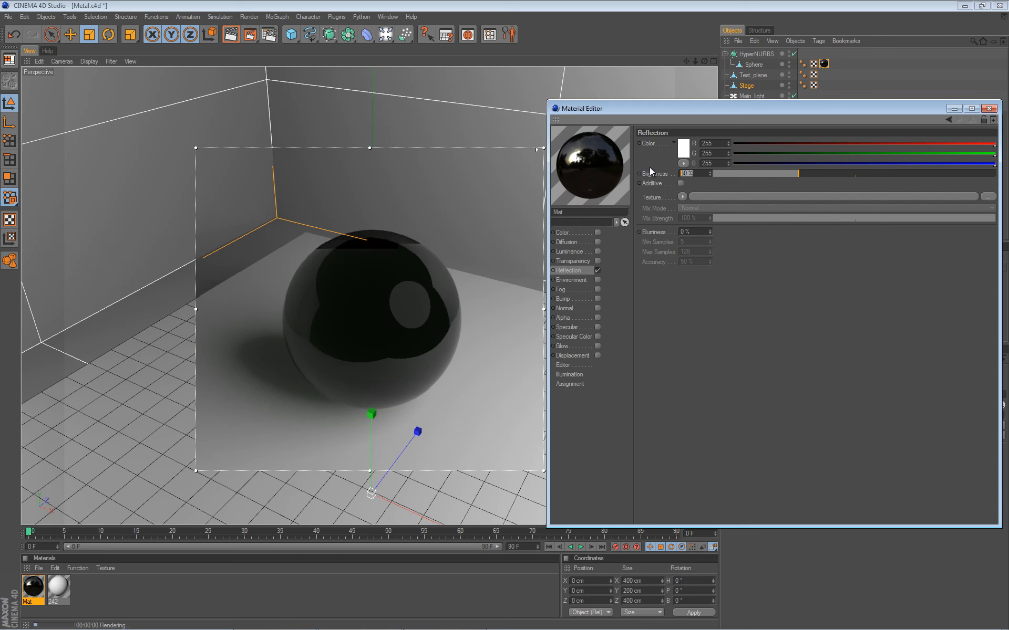
text(80)
key(Return)
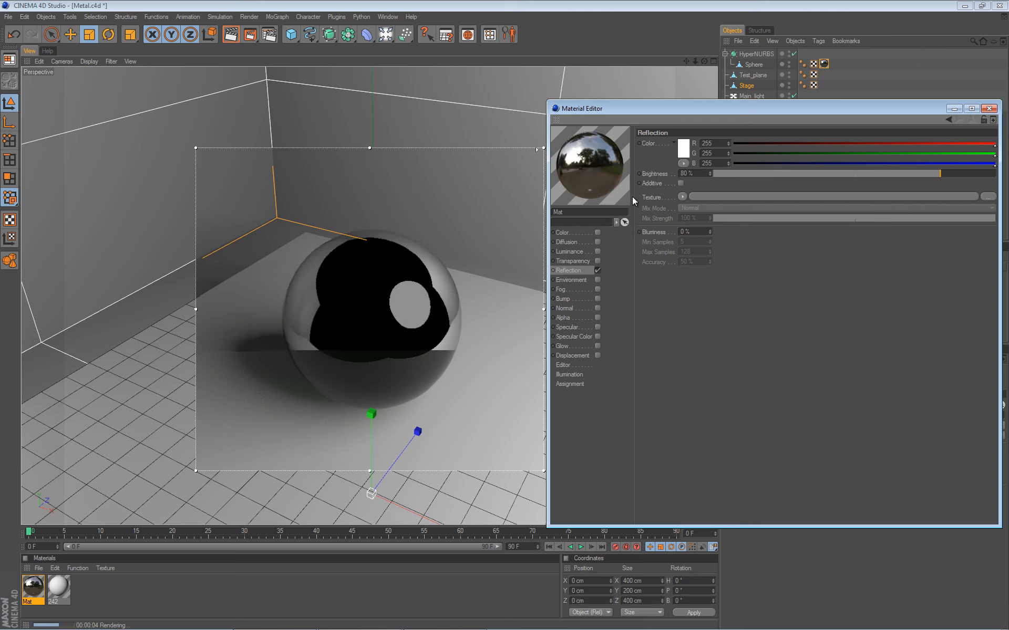
Step: Set the reflection's blurriness to 30%
drag(698, 234, 629, 227)
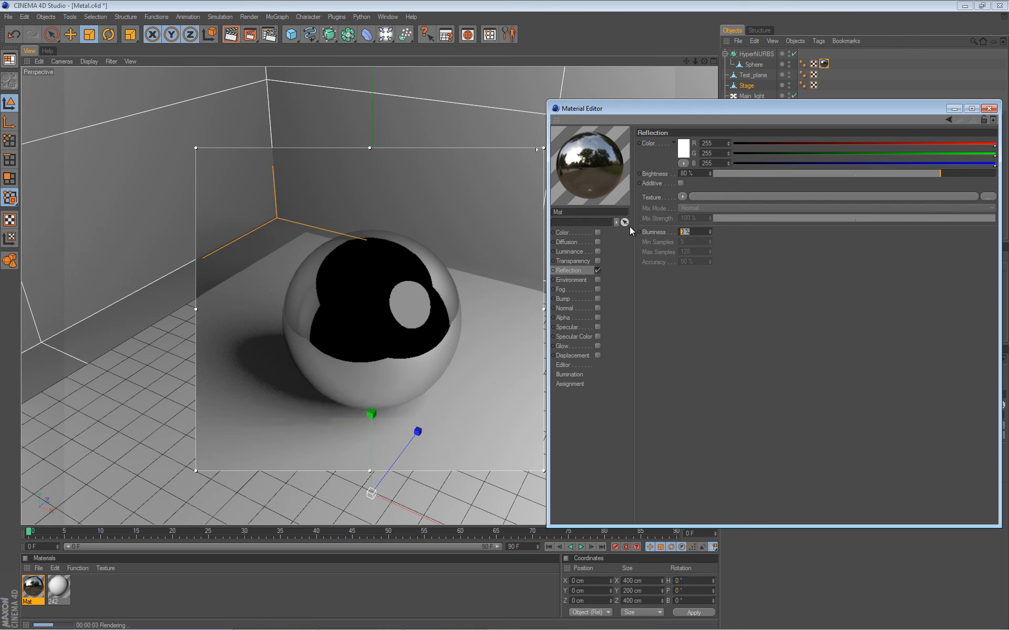
text(30)
key(Return)
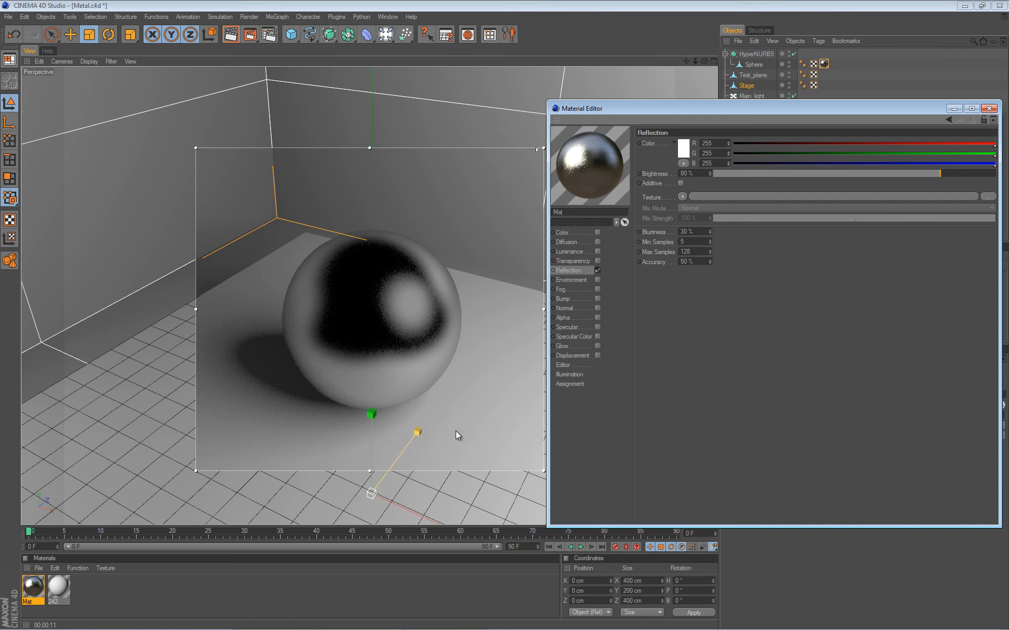
Step: Switch the material from Reflection back to the Color channel and load the Wood surface shader as its texture
click(599, 270)
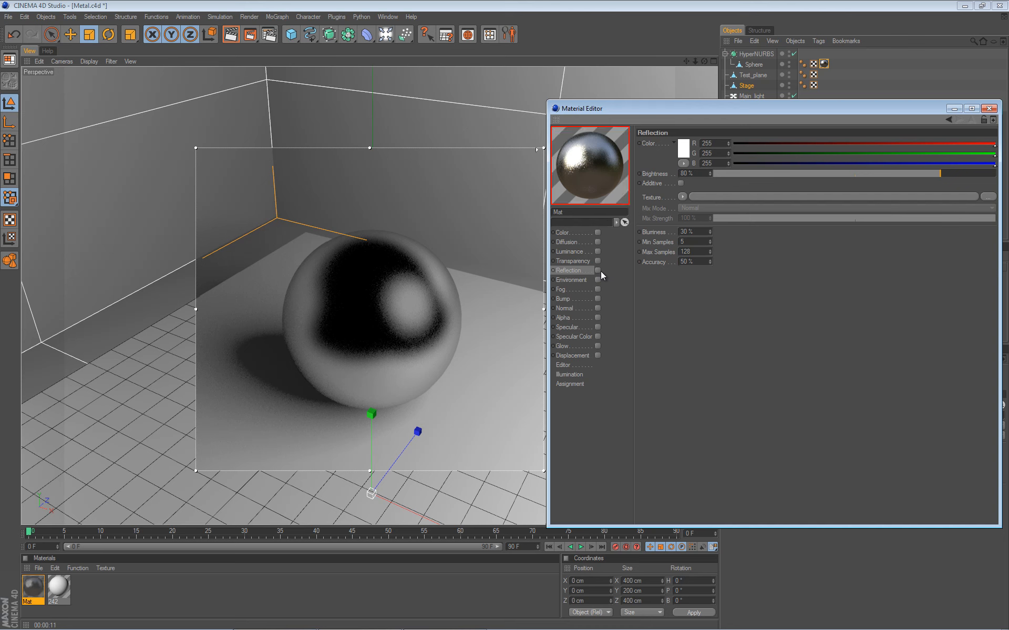
click(597, 232)
click(679, 188)
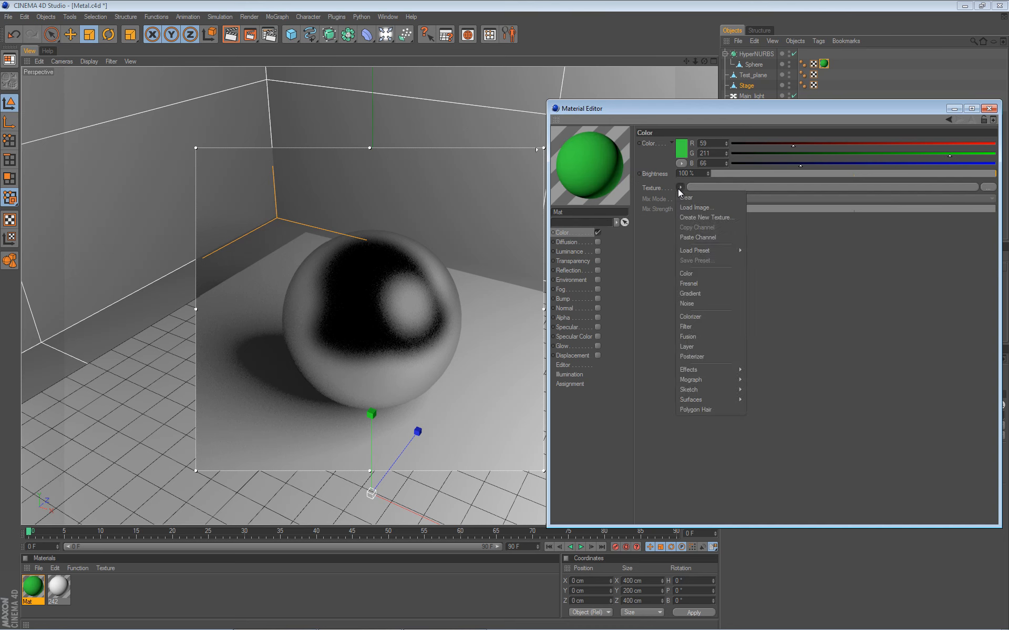
mouse_move(707, 401)
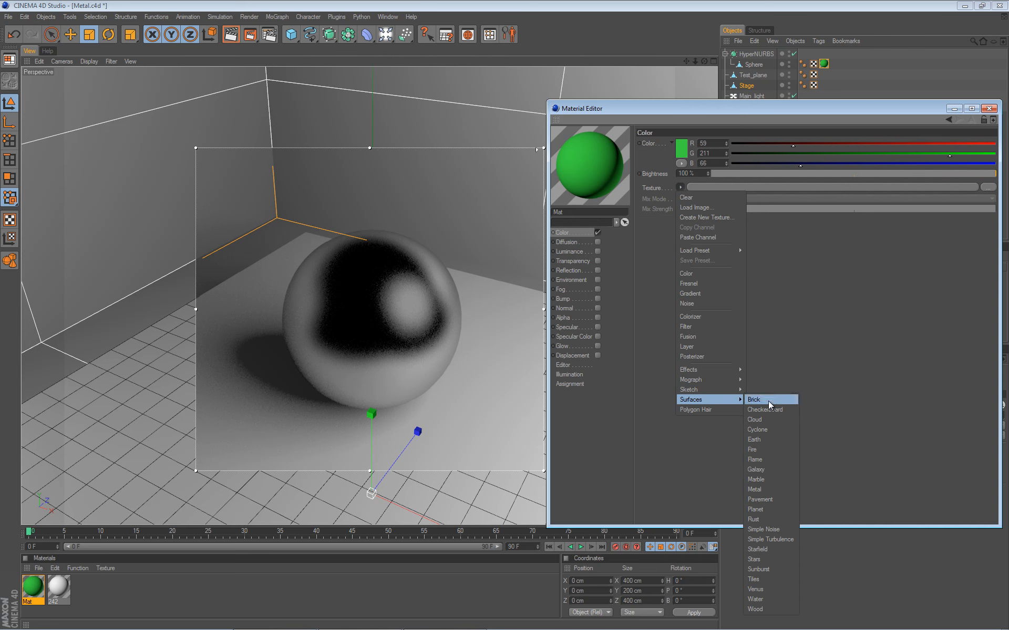
click(756, 609)
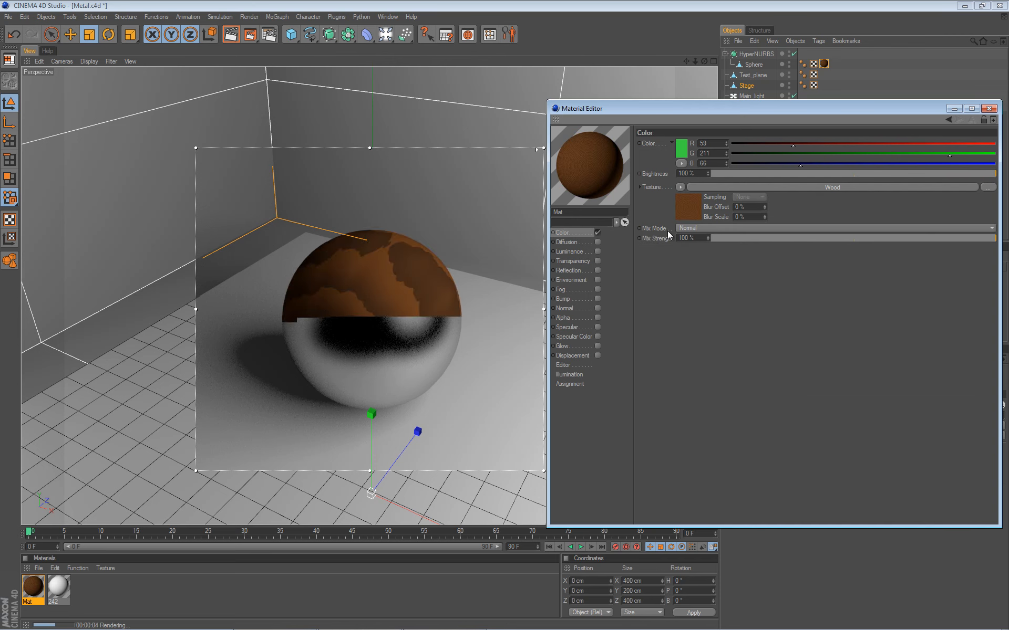
Step: Set the Wood shader's frequency to 10 in all three directions
click(692, 203)
double_click(680, 255)
text(10)
key(Tab)
text(10)
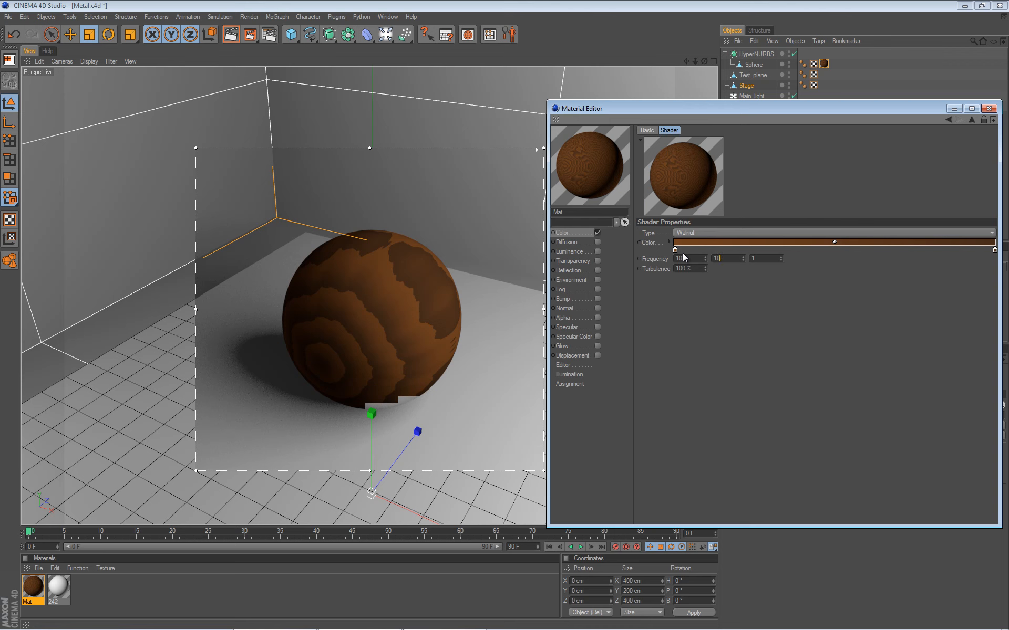
key(Tab)
text(10)
key(Tab)
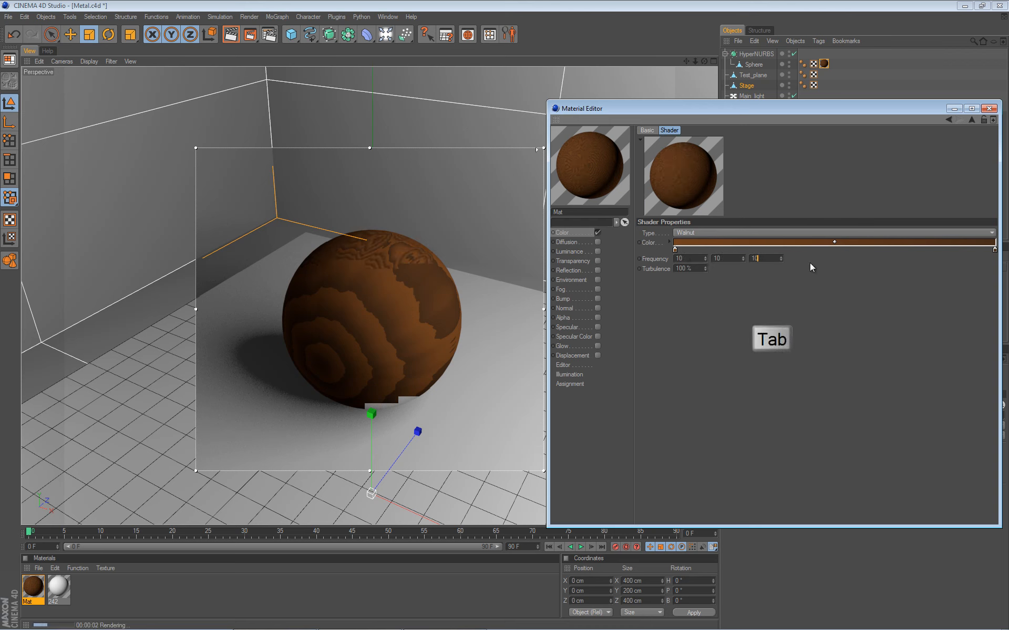